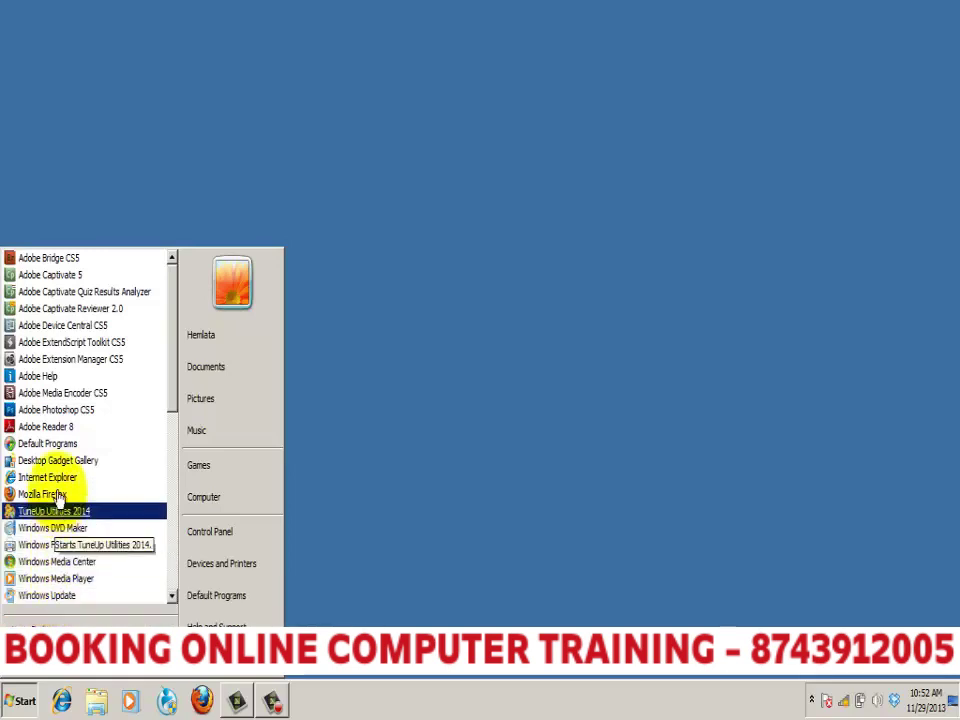
# - Start Adobe Photoshop CS5 and open Alyssa-Milano-Brunettes-Women-Actresses.jpg from the images folder
pyautogui.click(72, 413)
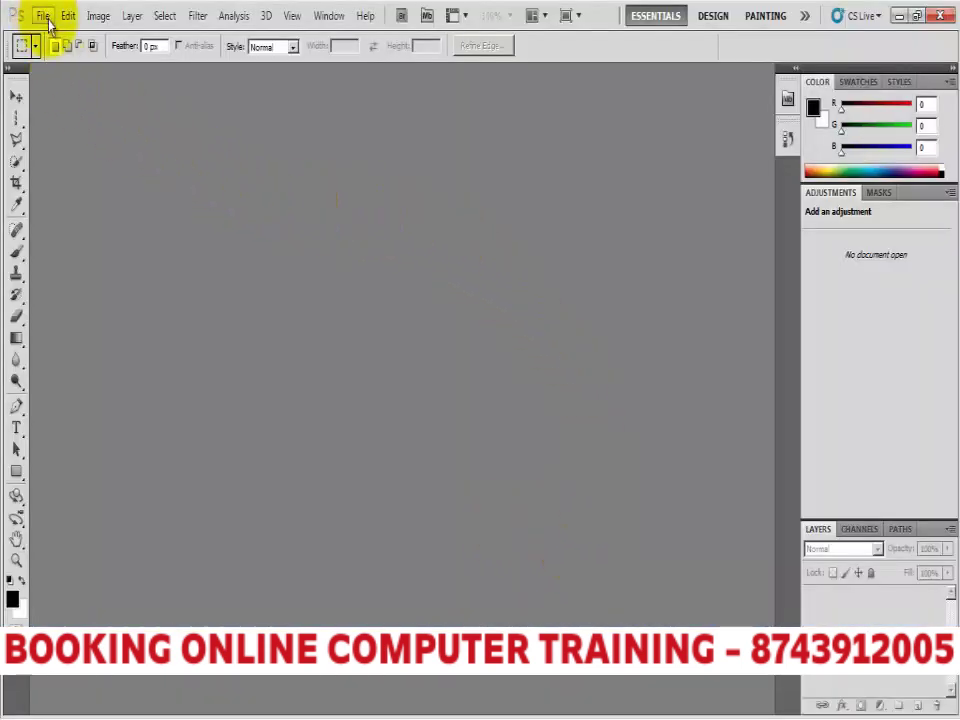
pyautogui.click(44, 16)
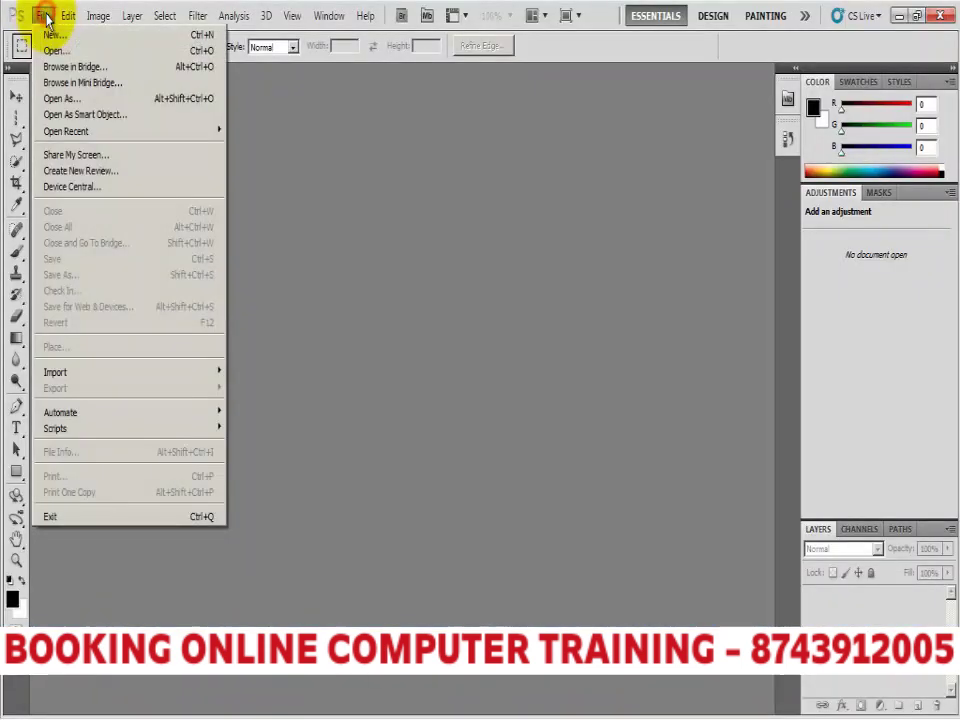
pyautogui.click(58, 47)
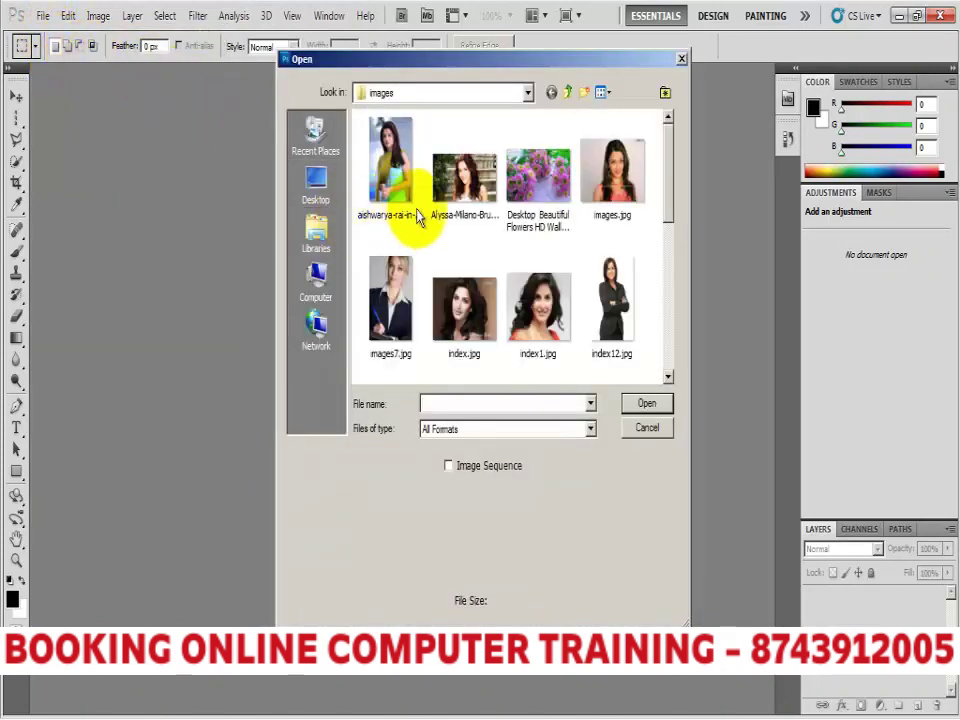
pyautogui.click(459, 183)
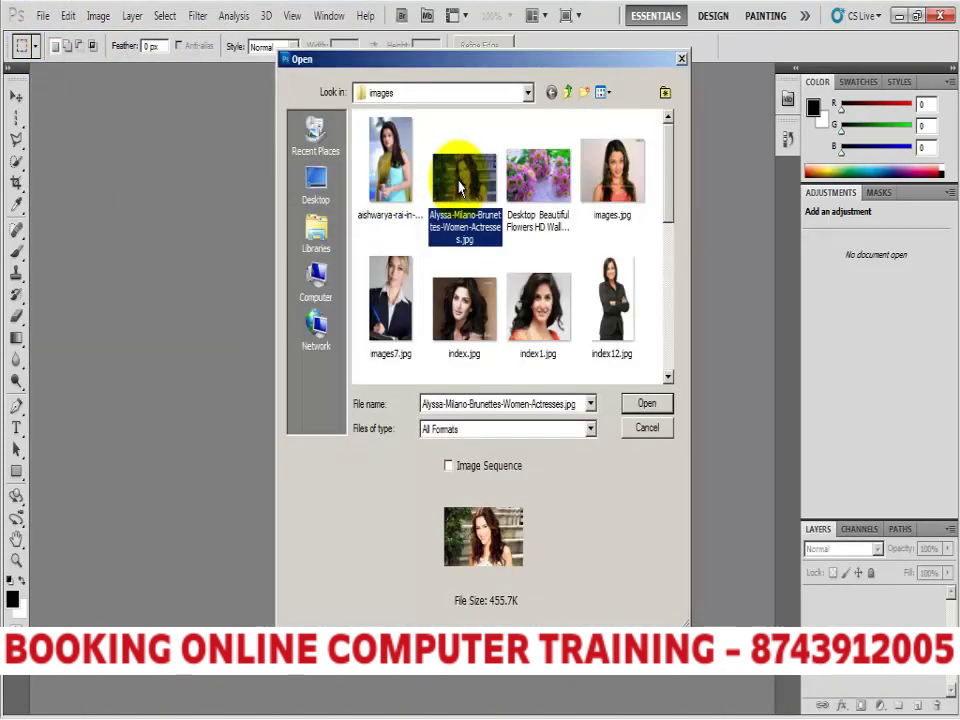
pyautogui.click(648, 403)
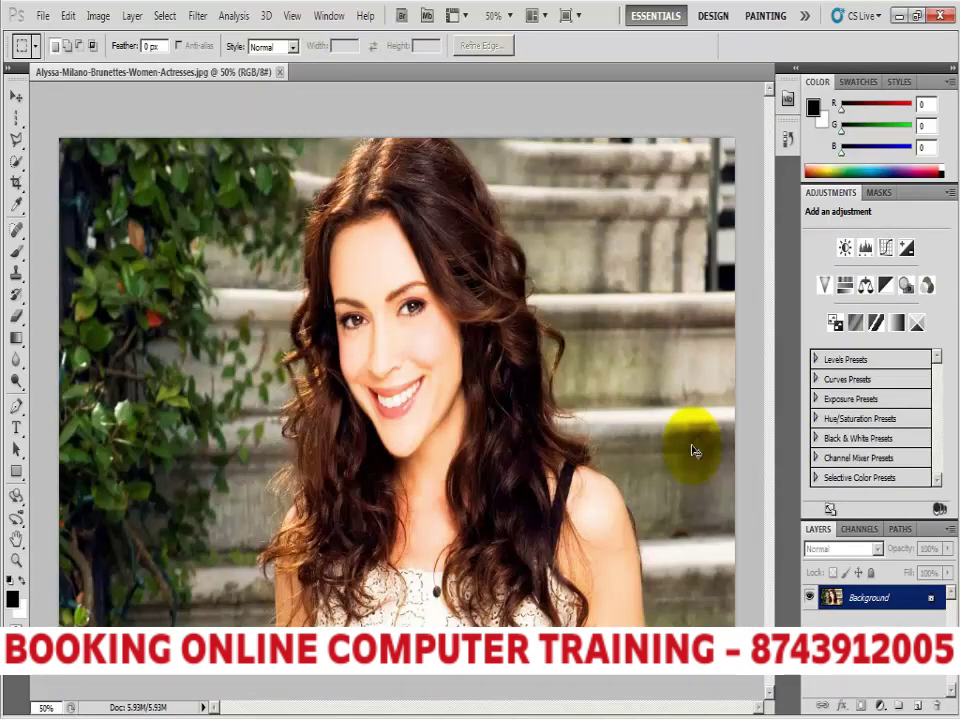
# - Copy the whole photo into a new clipboard-sized document named "image 1" and close the original photo file
pyautogui.hotkey('ctrl', 'a')
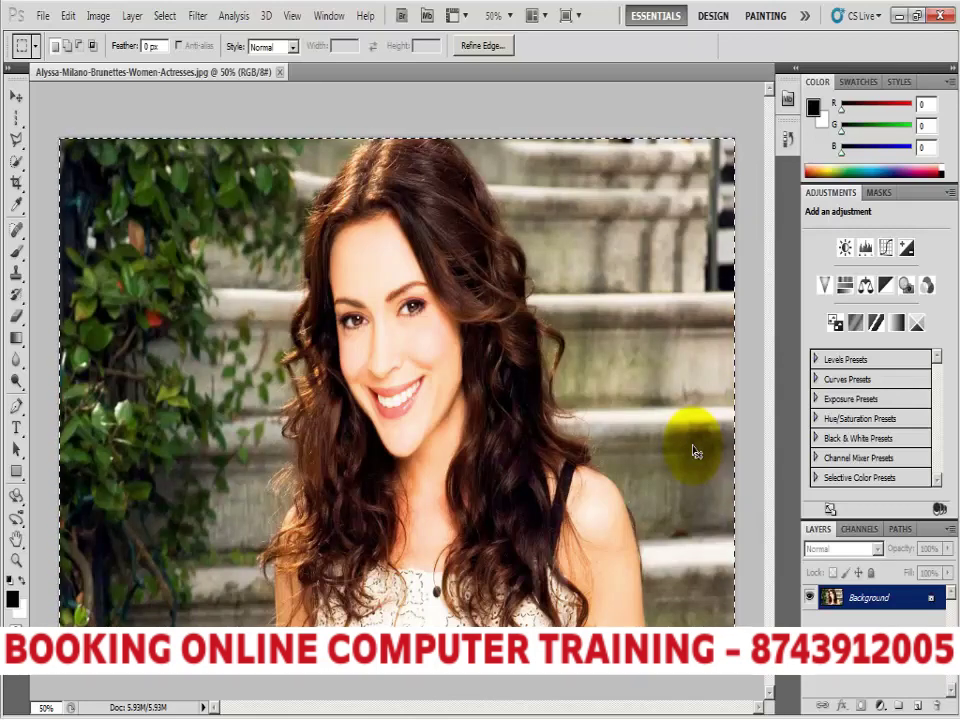
pyautogui.hotkey('ctrl', 'n')
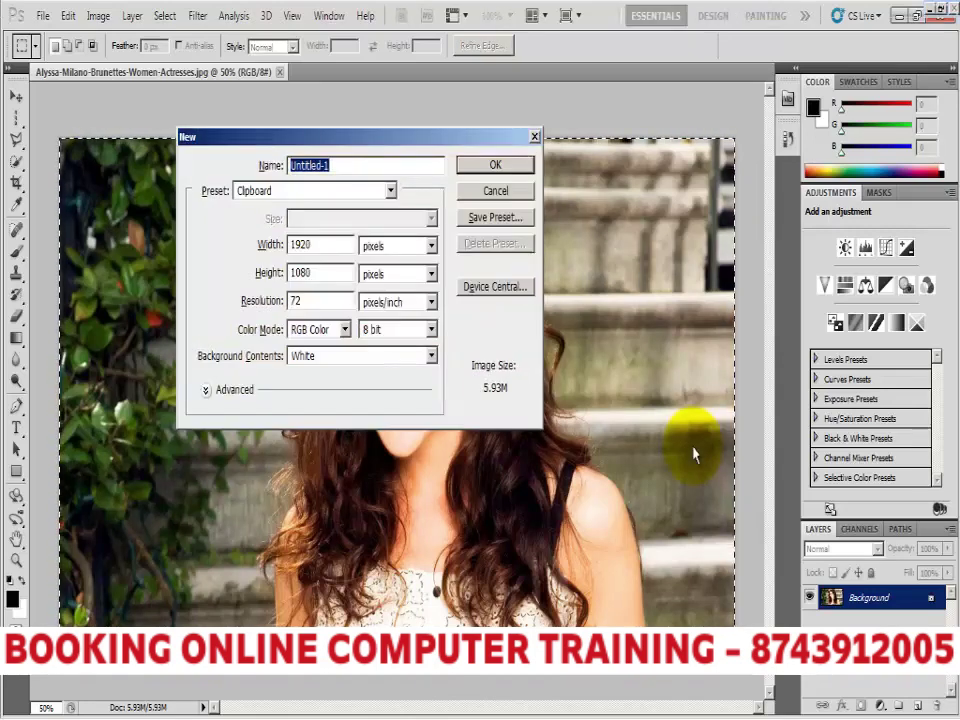
pyautogui.write('mag')
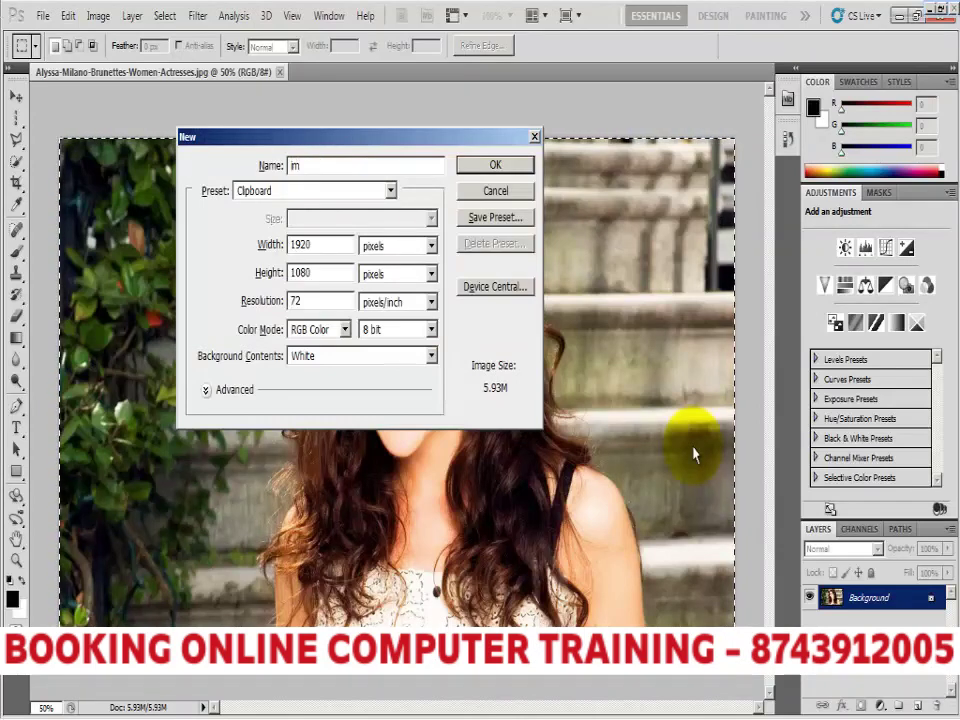
pyautogui.write('e 1')
pyautogui.press('Return')
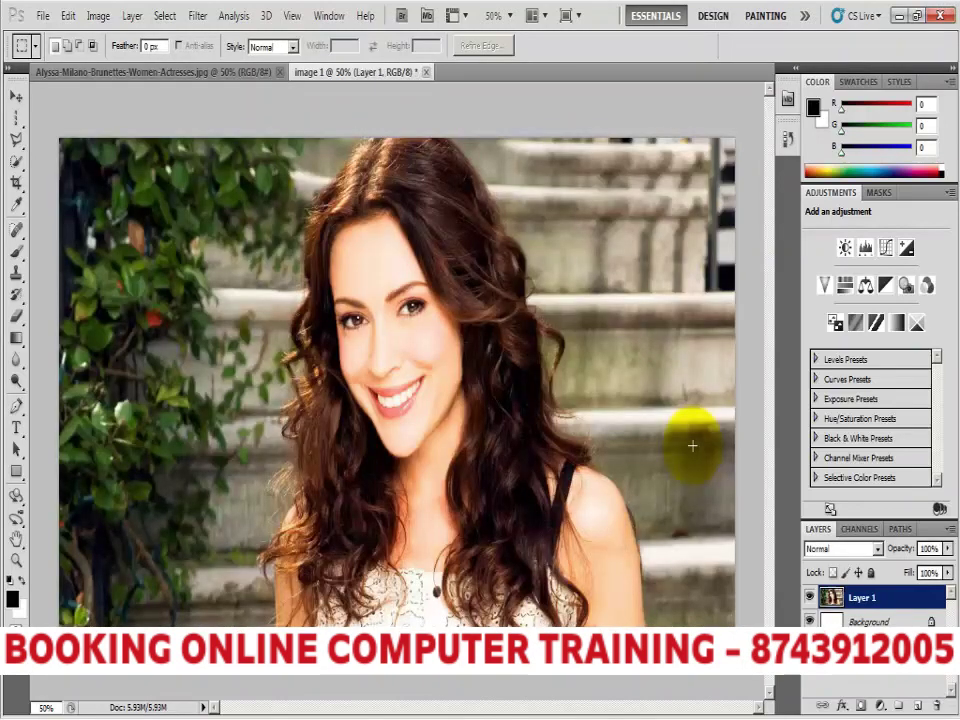
pyautogui.click(256, 75)
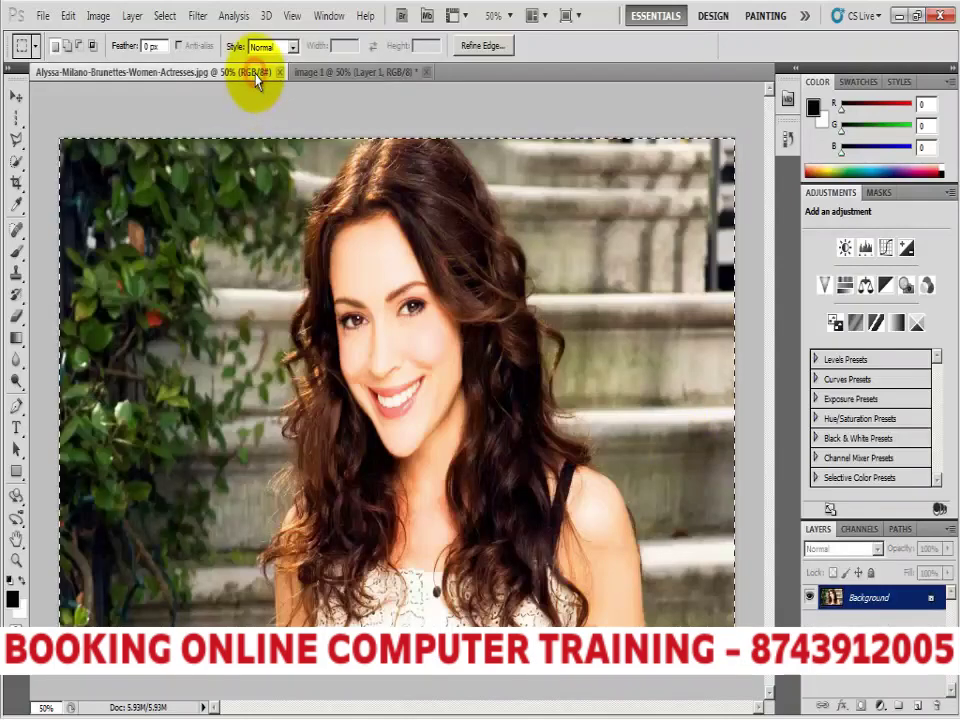
pyautogui.click(280, 73)
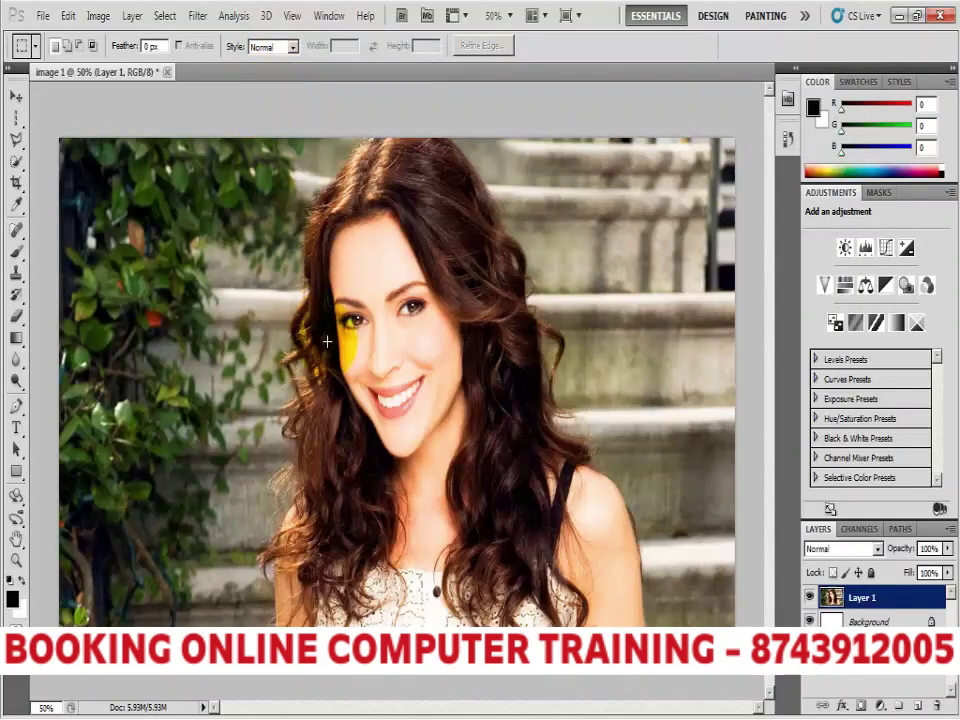
# - Shift the photo layer slightly to the right with the Move tool, exposing a thin white strip along its left edge
pyautogui.click(16, 96)
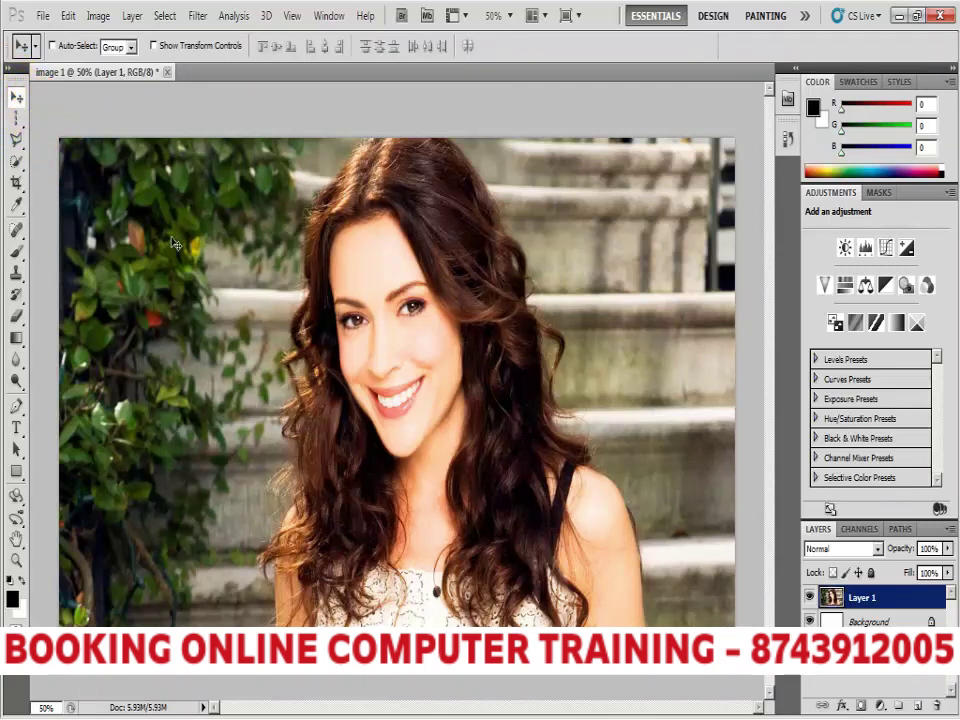
pyautogui.moveTo(168, 216); pyautogui.dragTo(199, 236)
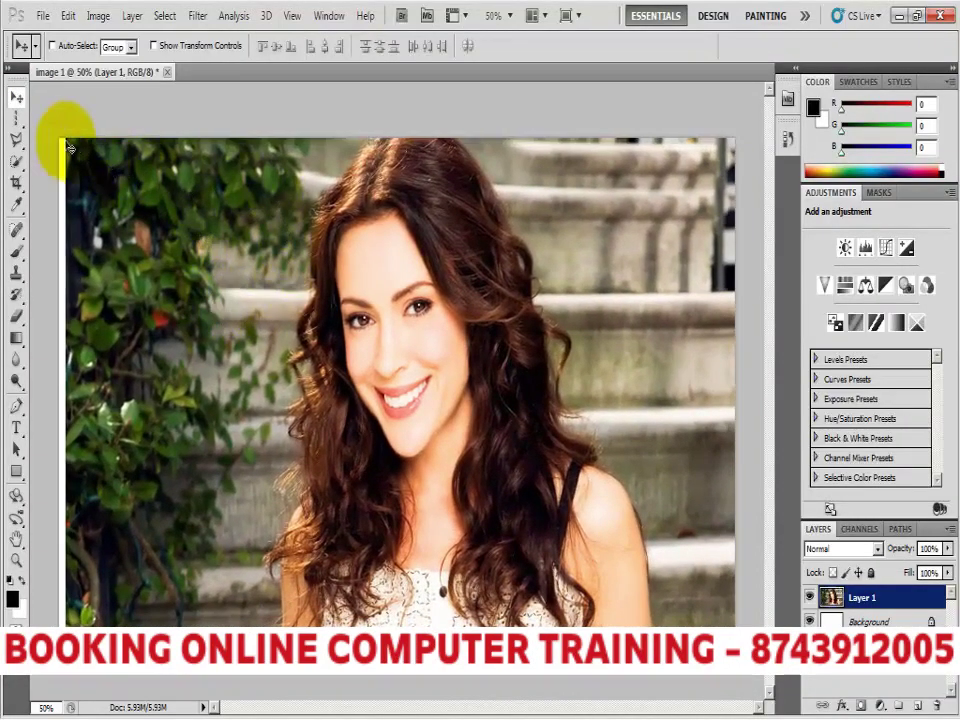
# - Select a large rectangular area around the woman with the Rectangular Marquee tool and shift the selection outline slightly up and left
pyautogui.click(15, 125)
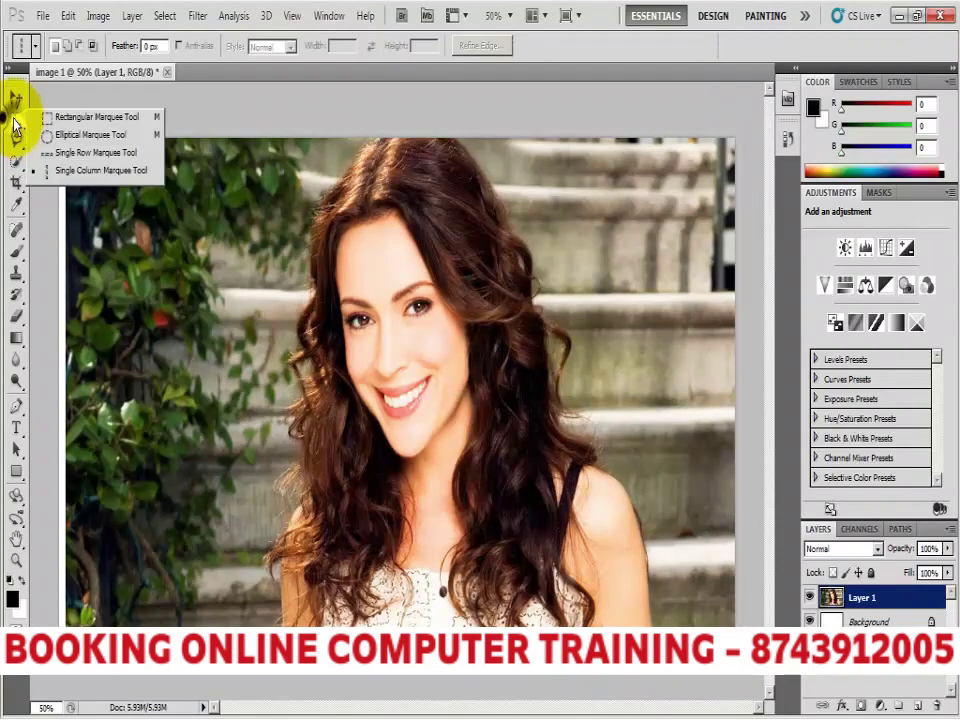
pyautogui.click(45, 116)
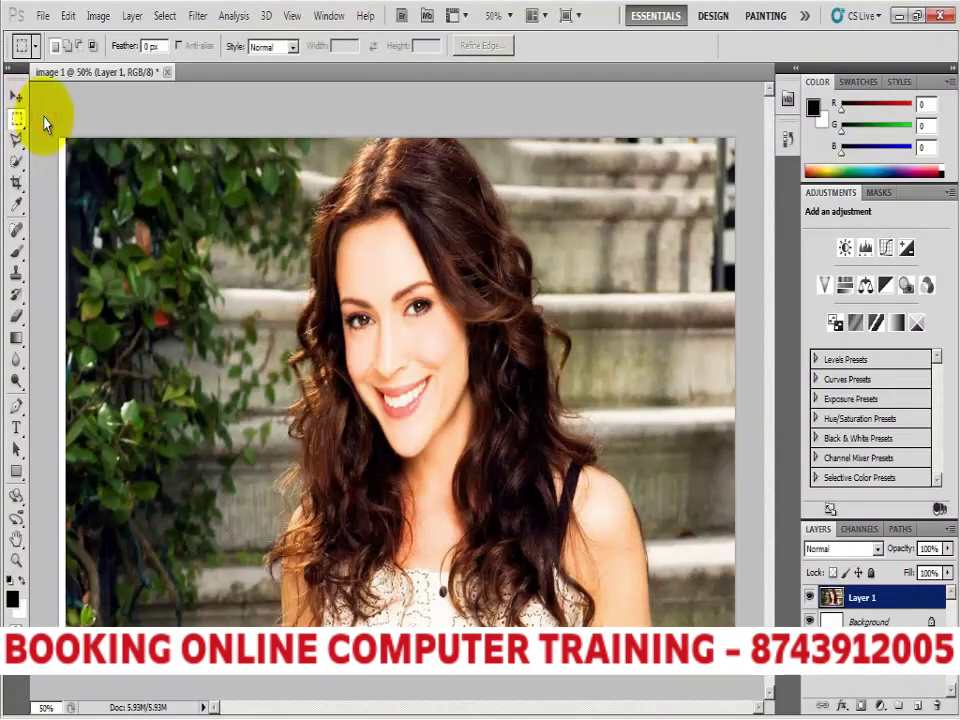
pyautogui.moveTo(152, 144); pyautogui.dragTo(716, 628)
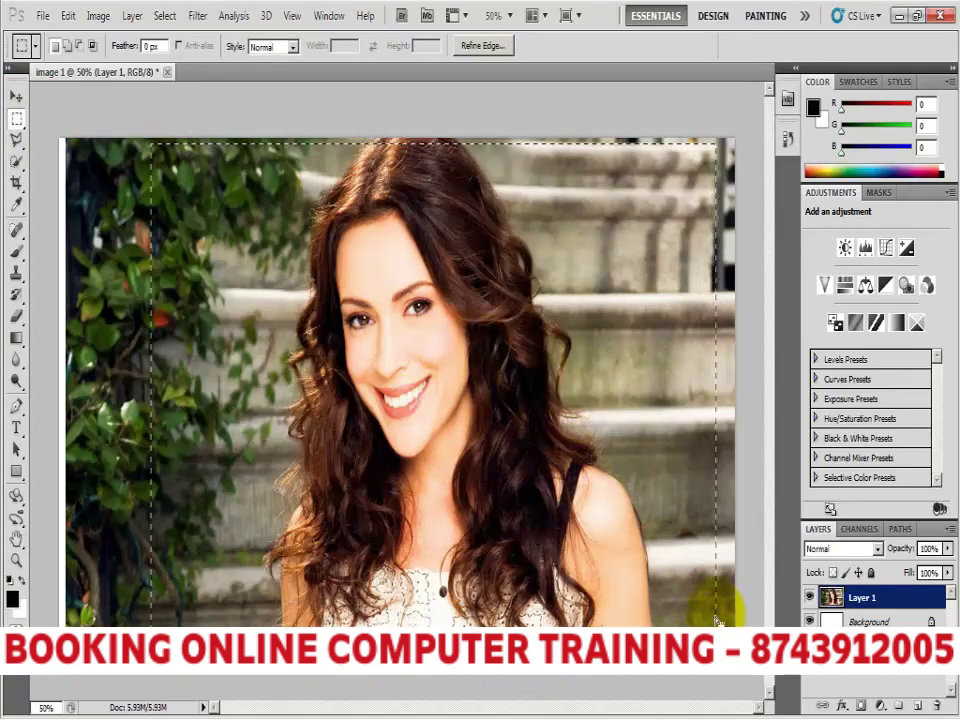
pyautogui.moveTo(427, 457); pyautogui.dragTo(412, 412)
# - Try moving the contents of the rectangular selection with the Move tool, and clear the selection
pyautogui.click(16, 96)
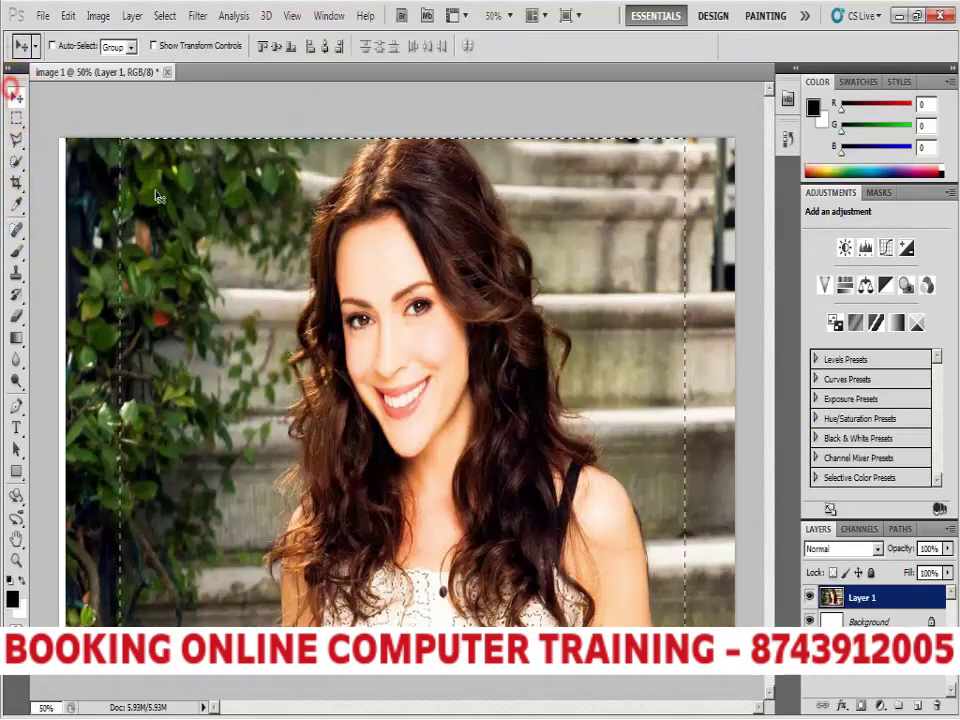
pyautogui.click(344, 295)
pyautogui.moveTo(344, 295); pyautogui.dragTo(340, 250)
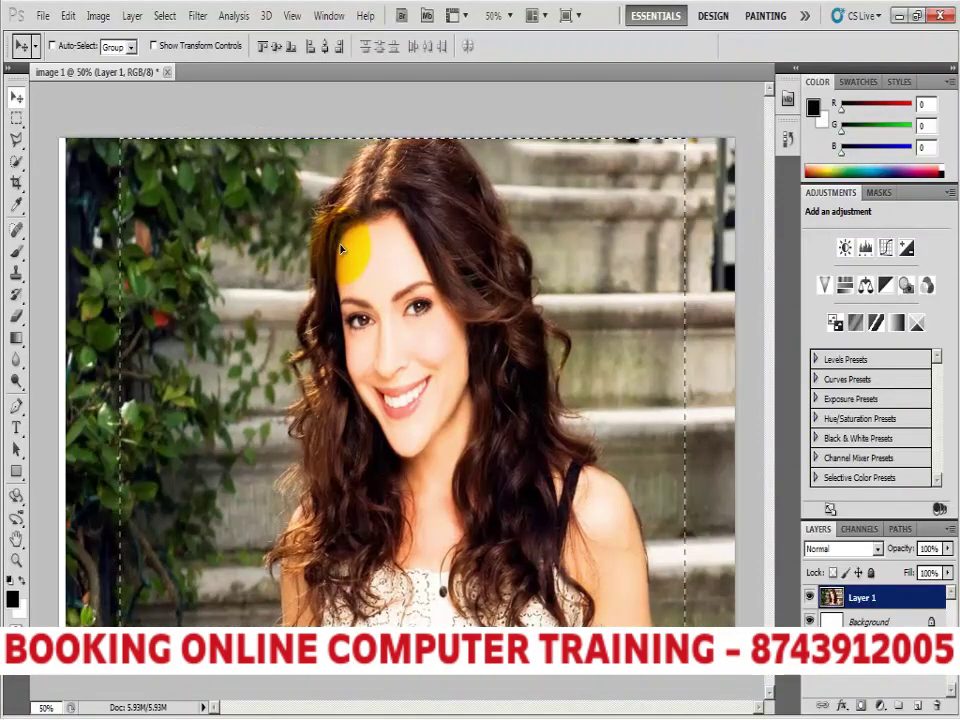
pyautogui.hotkey('ctrl', 'd')
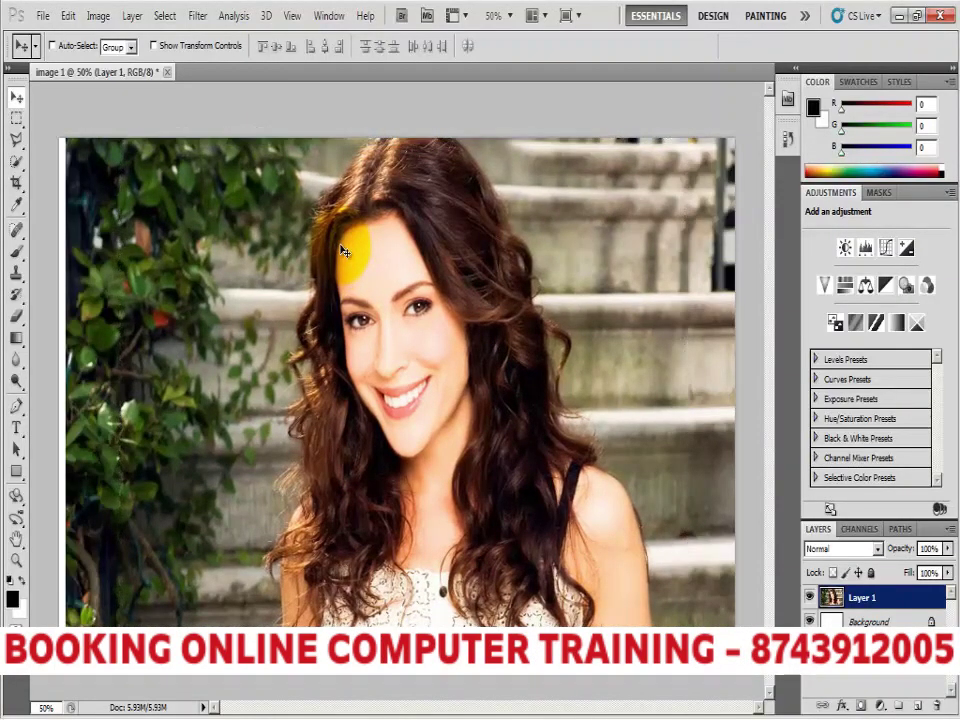
# - Select an ellipse around the woman's head and shoulders, move its contents left over the ivy, and undo the move
pyautogui.click(16, 118)
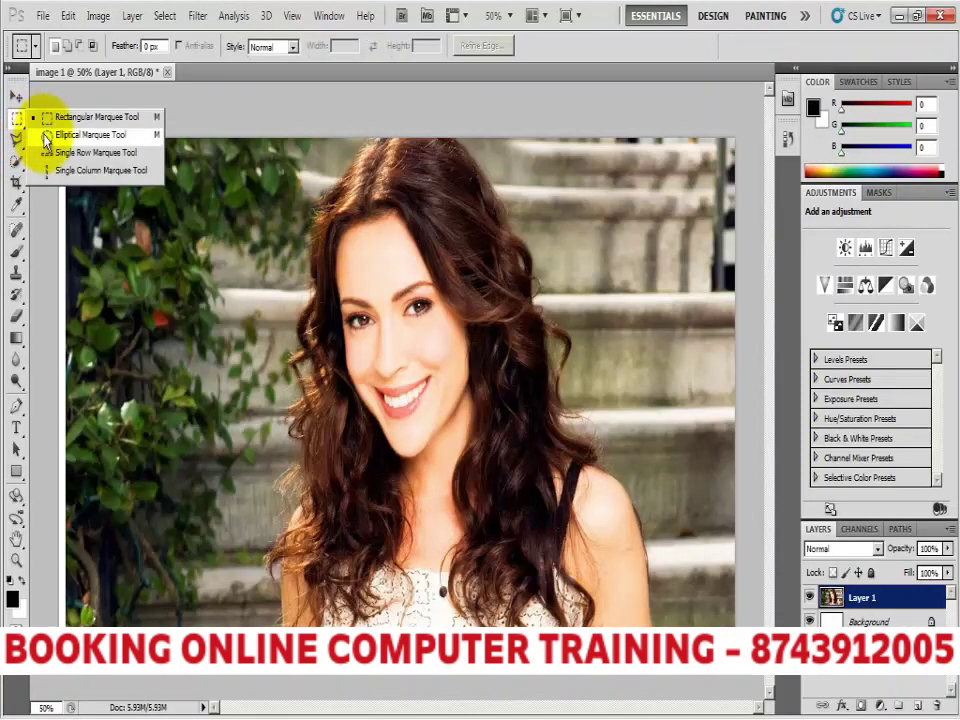
pyautogui.click(44, 136)
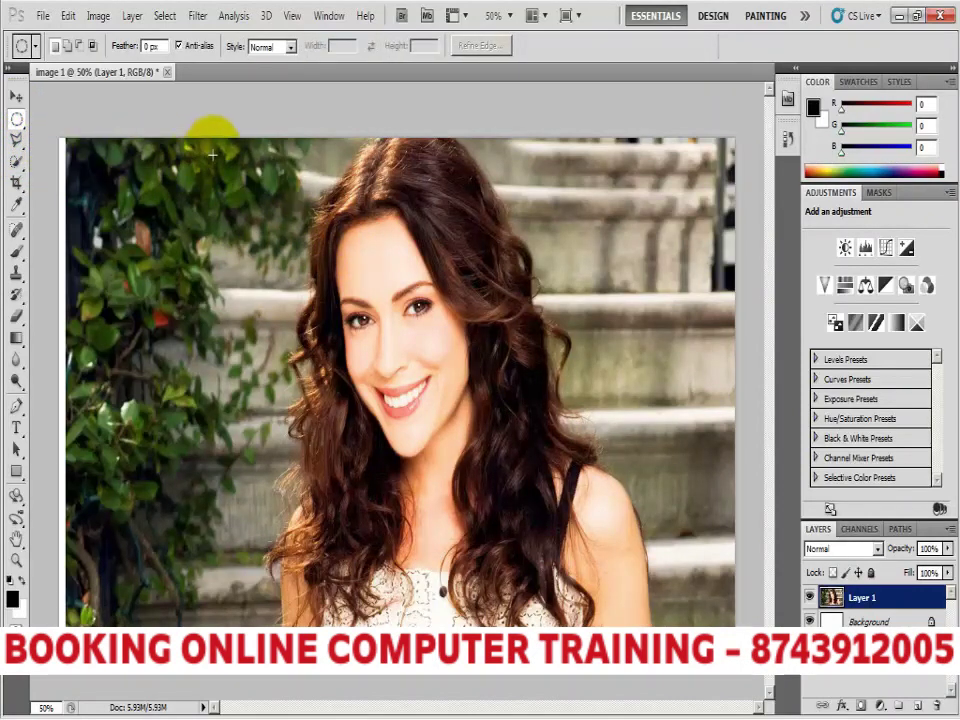
pyautogui.moveTo(242, 144); pyautogui.dragTo(612, 598)
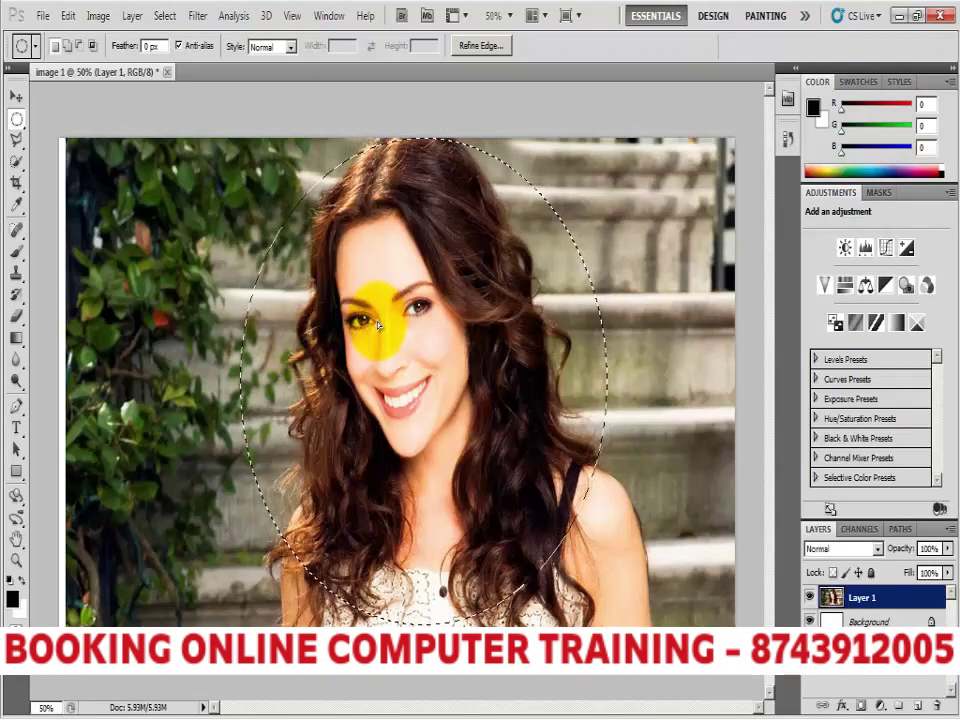
pyautogui.click(17, 98)
pyautogui.moveTo(383, 265); pyautogui.dragTo(233, 305)
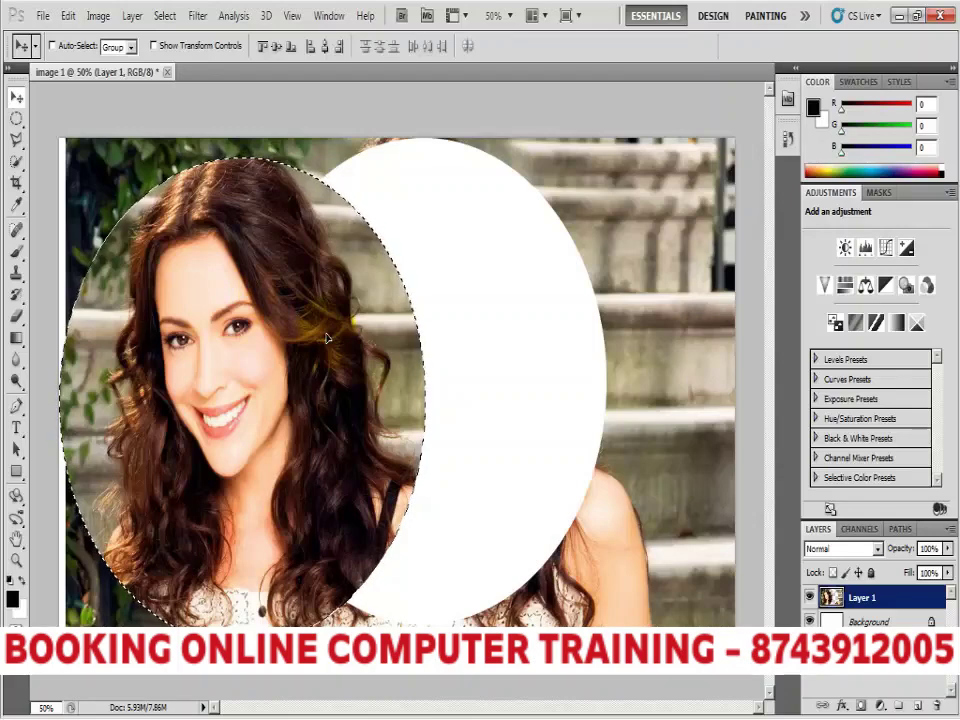
pyautogui.hotkey('ctrl', 'z')
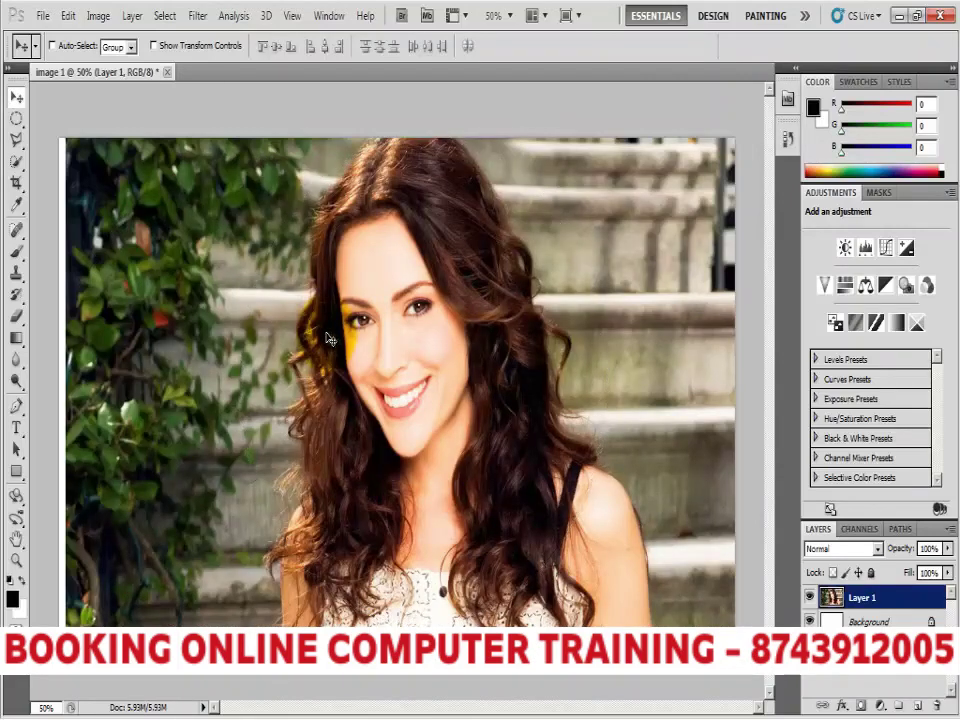
# - Make a Single Row Marquee selection across the photo just below the woman's chin
pyautogui.rightClick(16, 118)
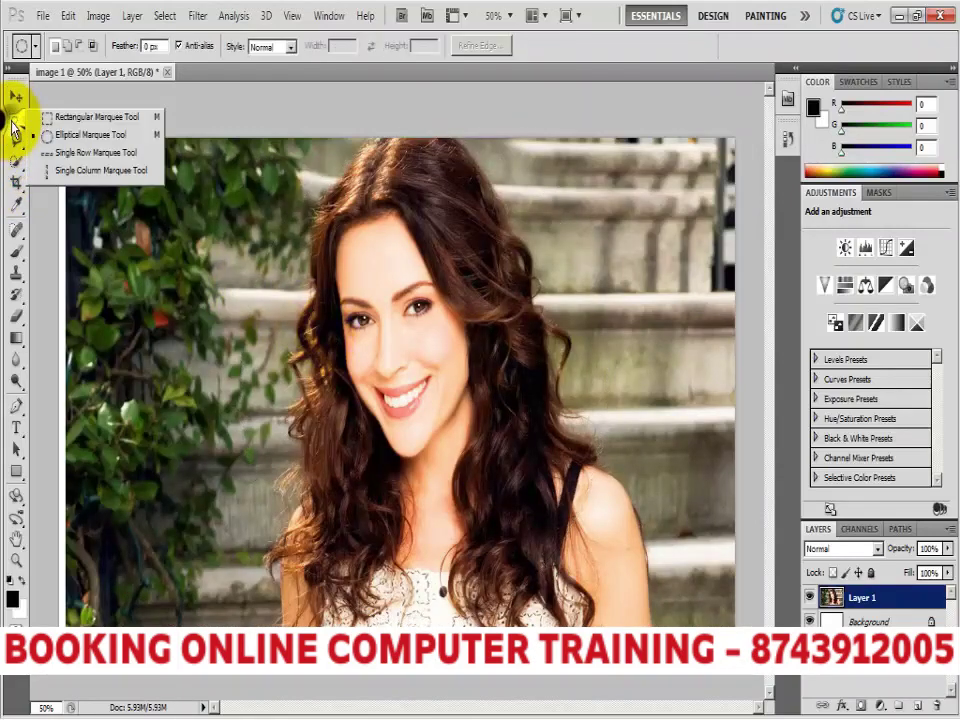
pyautogui.click(56, 153)
pyautogui.moveTo(225, 128); pyautogui.dragTo(246, 467)
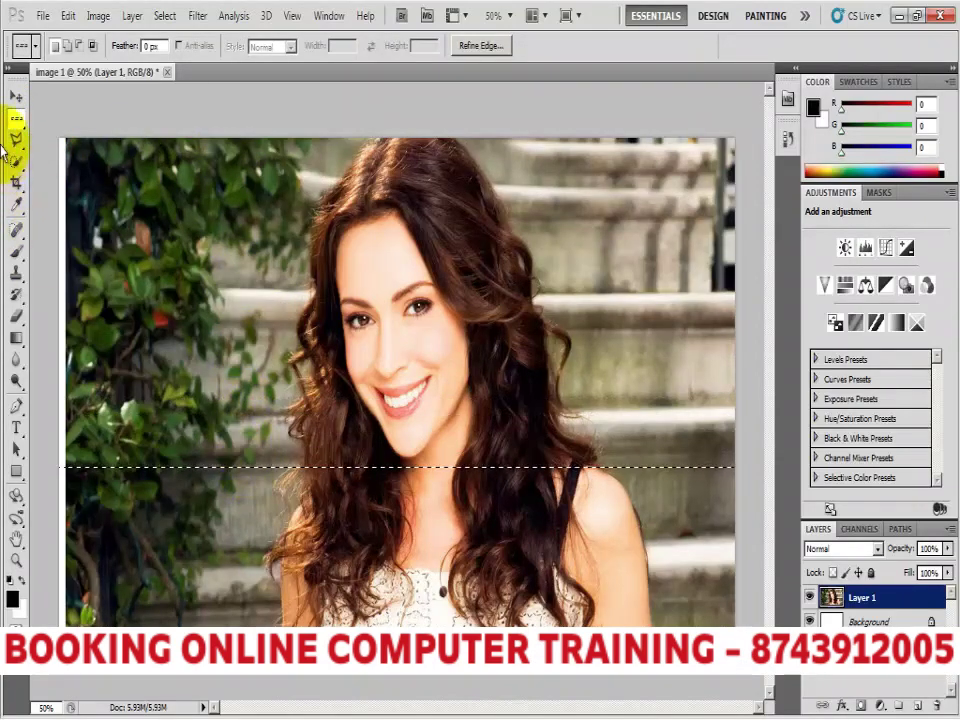
# - Make a Single Column Marquee selection just left of the woman's hair, and clear it
pyautogui.rightClick(16, 118)
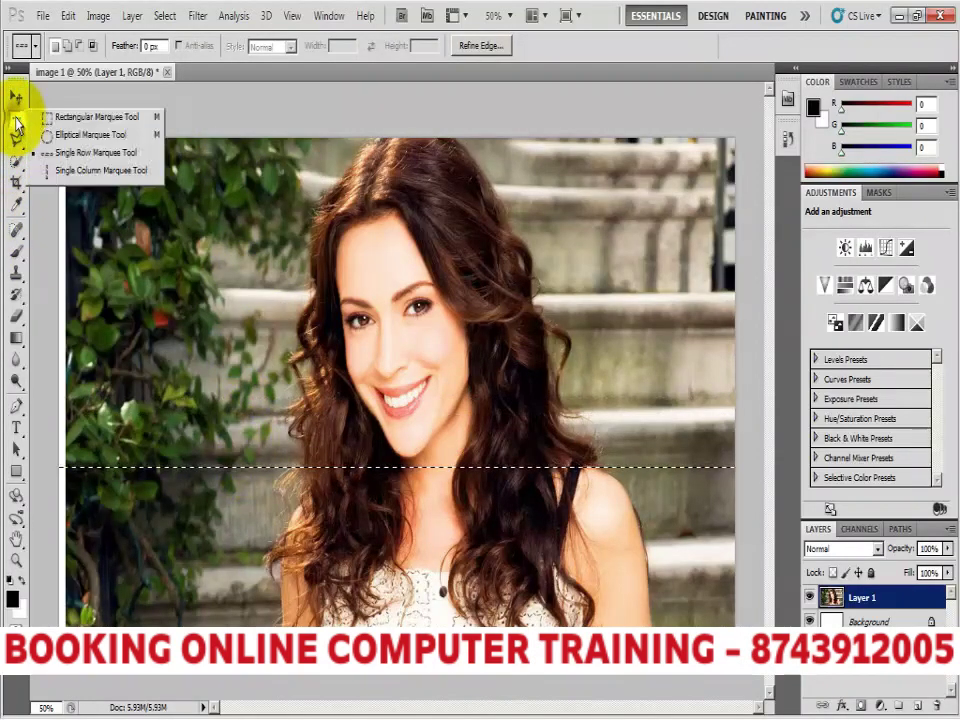
pyautogui.click(78, 172)
pyautogui.moveTo(95, 157); pyautogui.dragTo(147, 195)
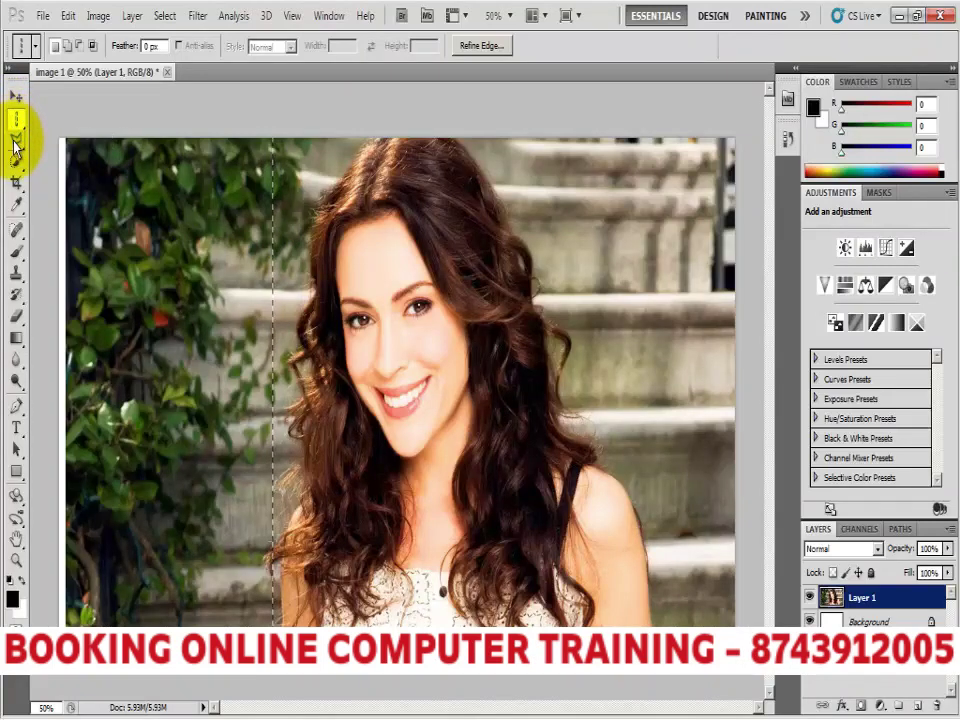
pyautogui.hotkey('ctrl', 'd')
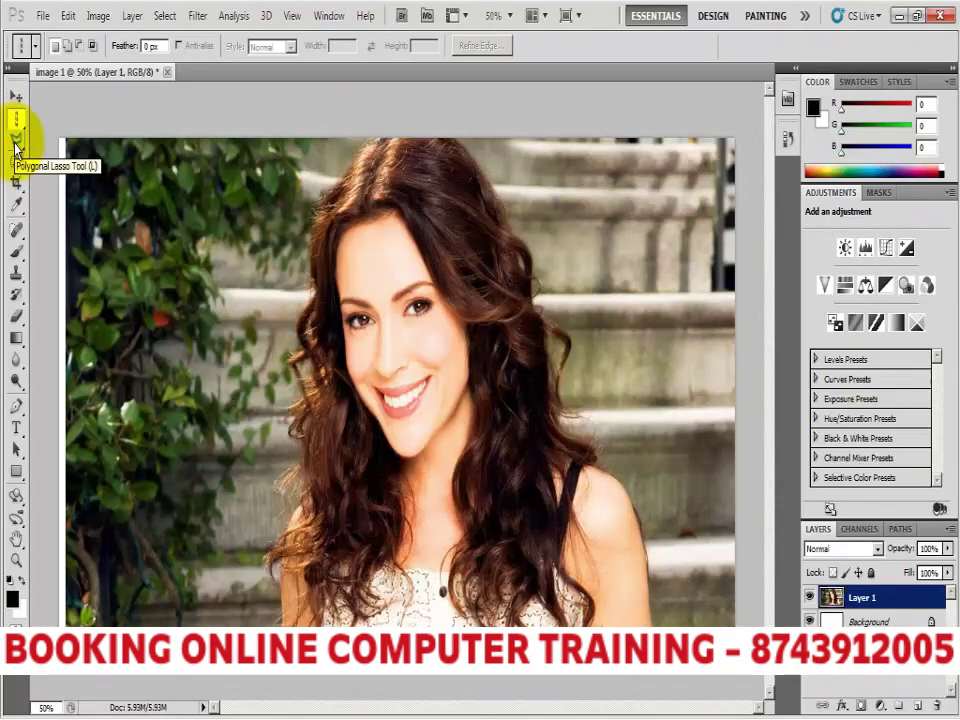
# - Draw a freehand Lasso selection around the woman's head and hair and reposition the selection outline slightly
pyautogui.click(15, 148)
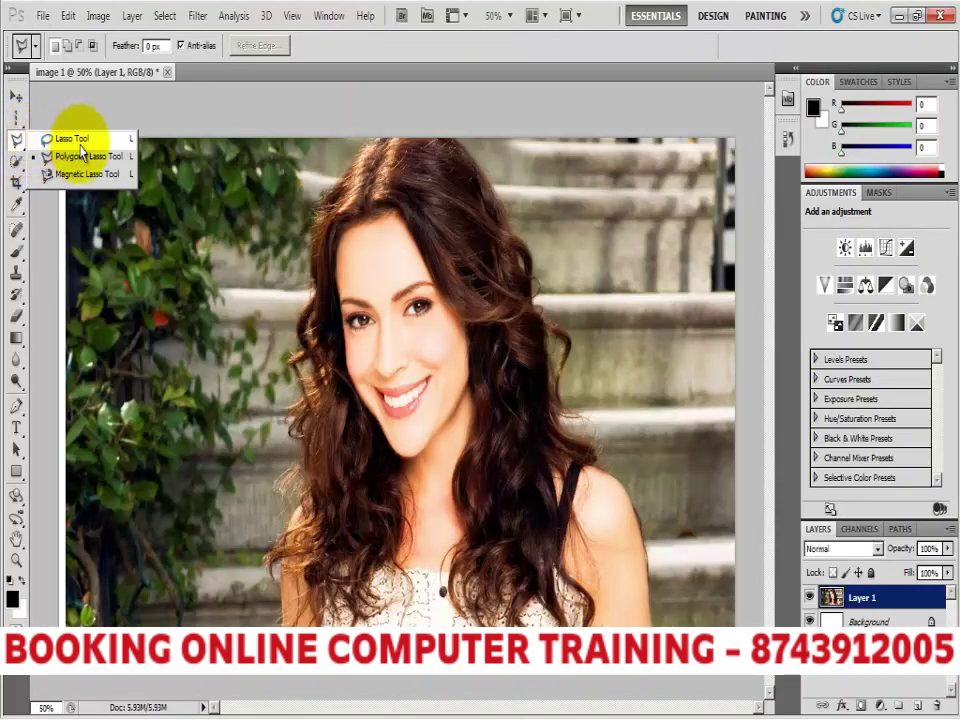
pyautogui.click(116, 141)
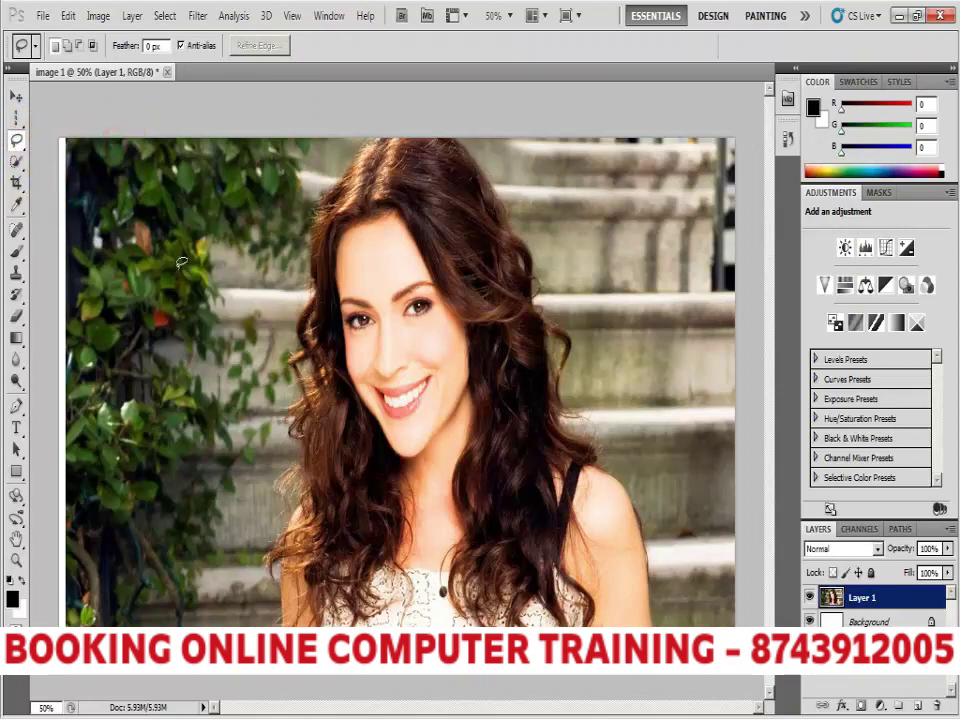
pyautogui.moveTo(270, 600)
pyautogui.mouseDown()
pyautogui.moveTo(292, 432)
pyautogui.moveTo(288, 340)
pyautogui.moveTo(365, 195)
pyautogui.moveTo(373, 135)
pyautogui.moveTo(432, 157)
pyautogui.moveTo(527, 228)
pyautogui.moveTo(595, 397)
pyautogui.moveTo(605, 548)
pyautogui.moveTo(578, 585)
pyautogui.moveTo(508, 570)
pyautogui.moveTo(433, 572)
pyautogui.moveTo(357, 602)
pyautogui.moveTo(275, 602)
pyautogui.mouseUp()
pyautogui.moveTo(444, 457); pyautogui.dragTo(414, 439)
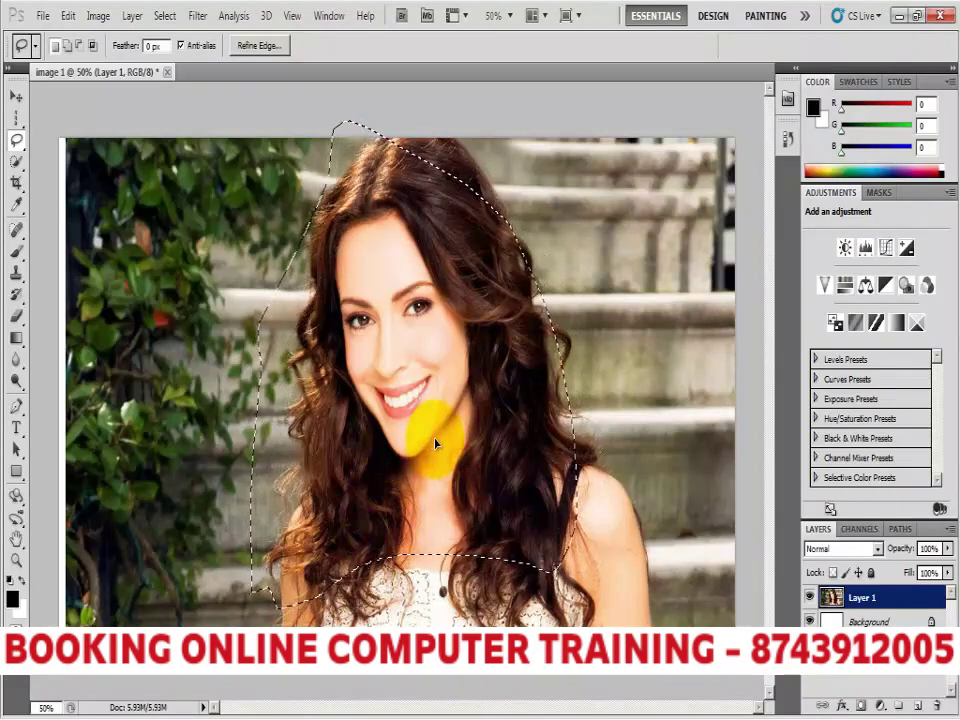
# - Move the lassoed head and hair down and to the left, undo the move, and clear the selection
pyautogui.click(16, 96)
pyautogui.moveTo(418, 356); pyautogui.dragTo(330, 415)
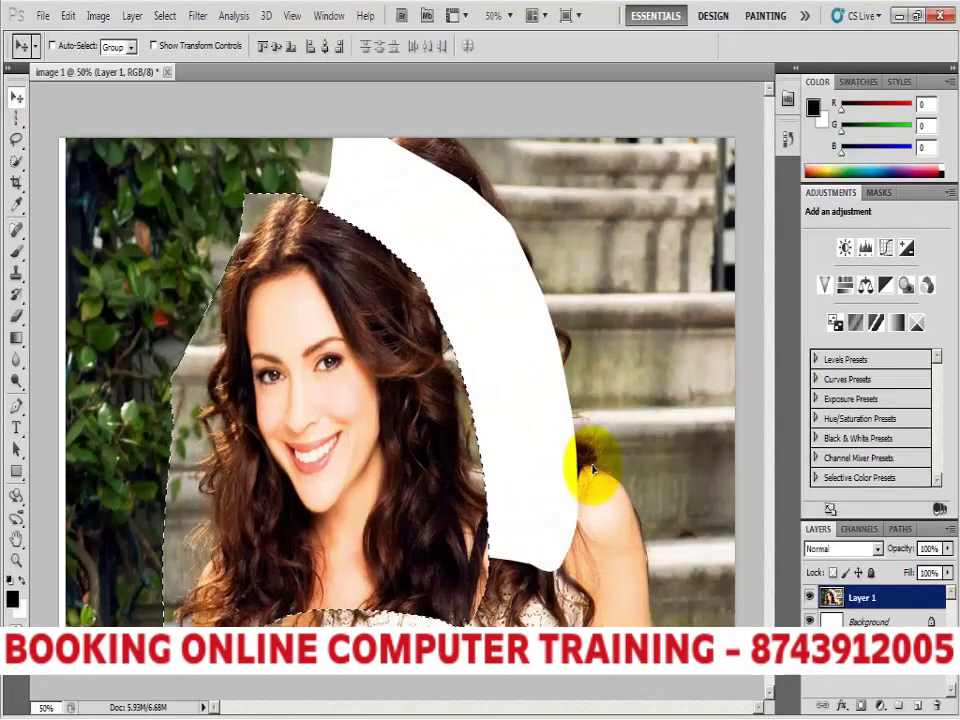
pyautogui.hotkey('ctrl', 'z')
pyautogui.hotkey('ctrl', 'd')
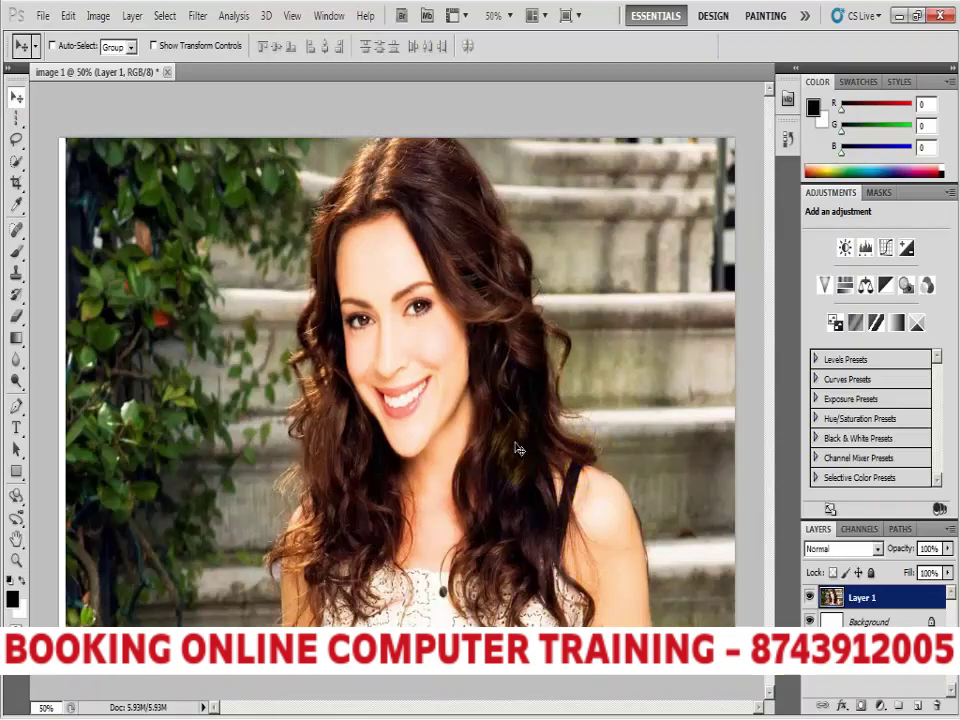
# - Trace the woman's hair, shoulders and upper body with the Polygonal Lasso tool and close the outline into a selection
pyautogui.click(15, 143)
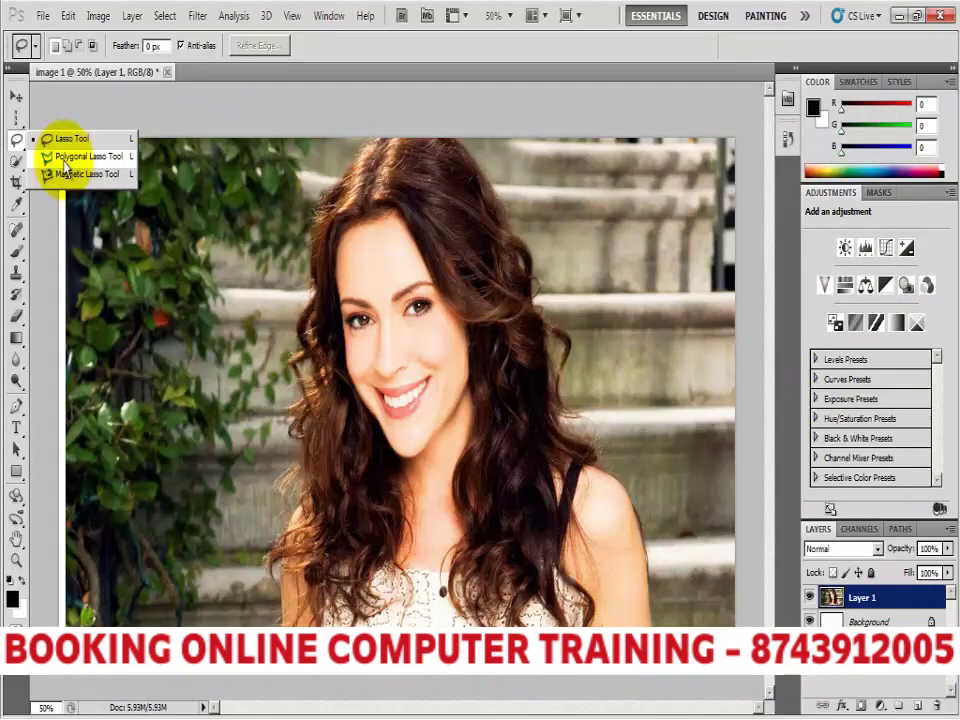
pyautogui.click(64, 160)
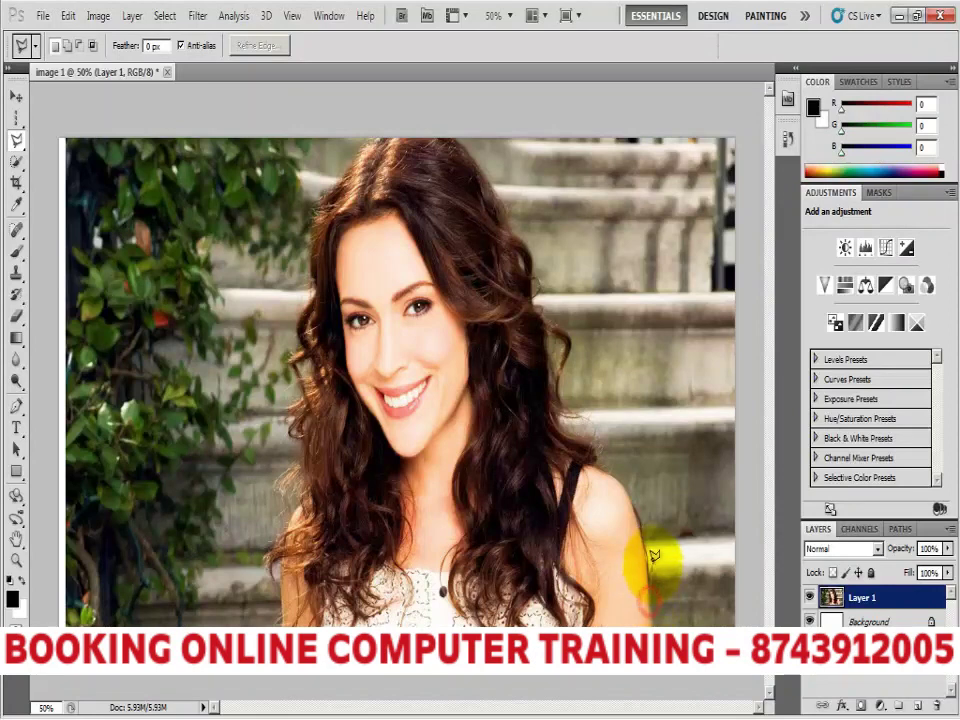
pyautogui.click(626, 489)
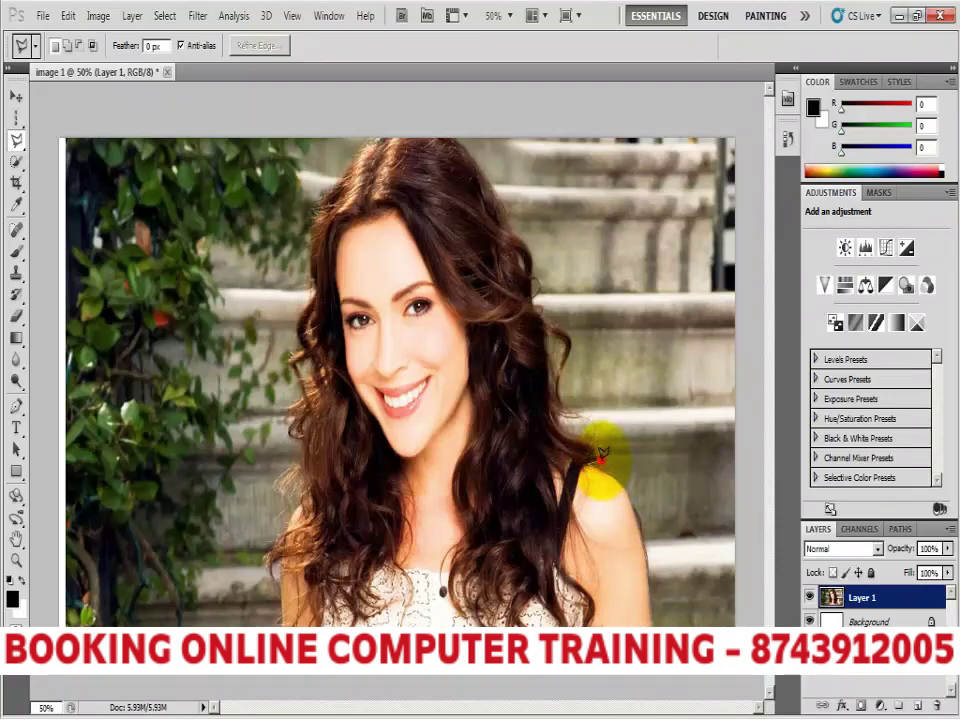
pyautogui.click(597, 444)
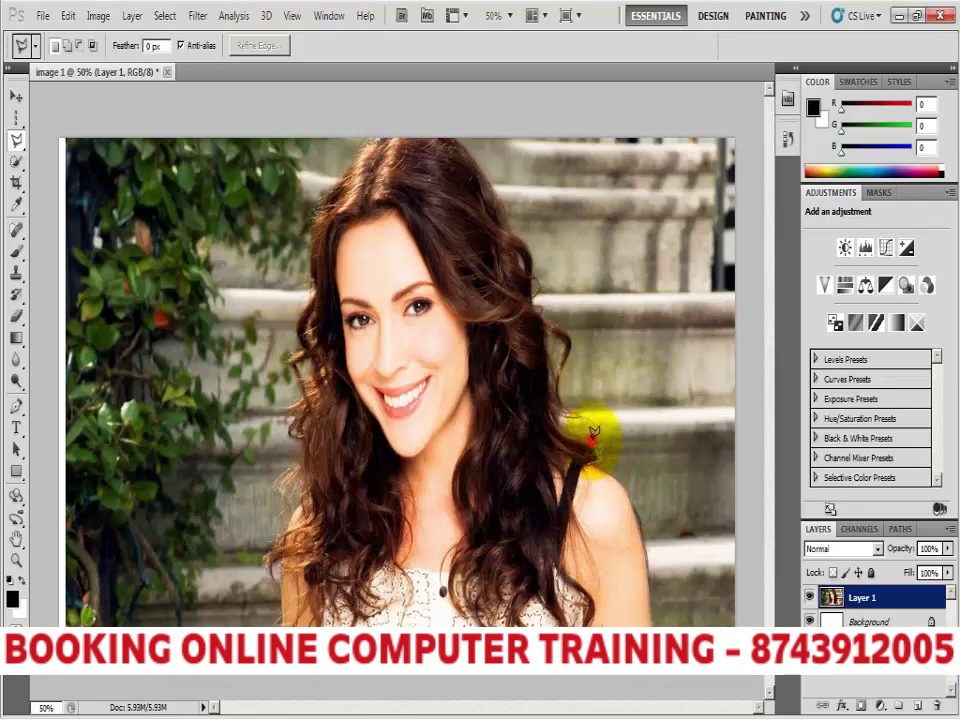
pyautogui.click(571, 349)
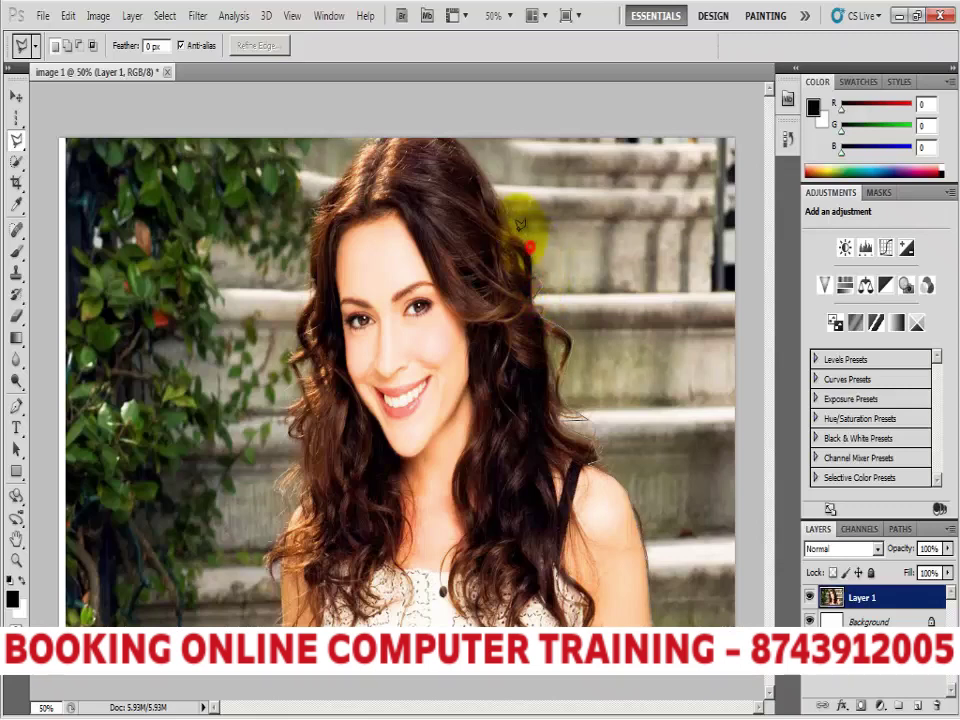
pyautogui.click(484, 168)
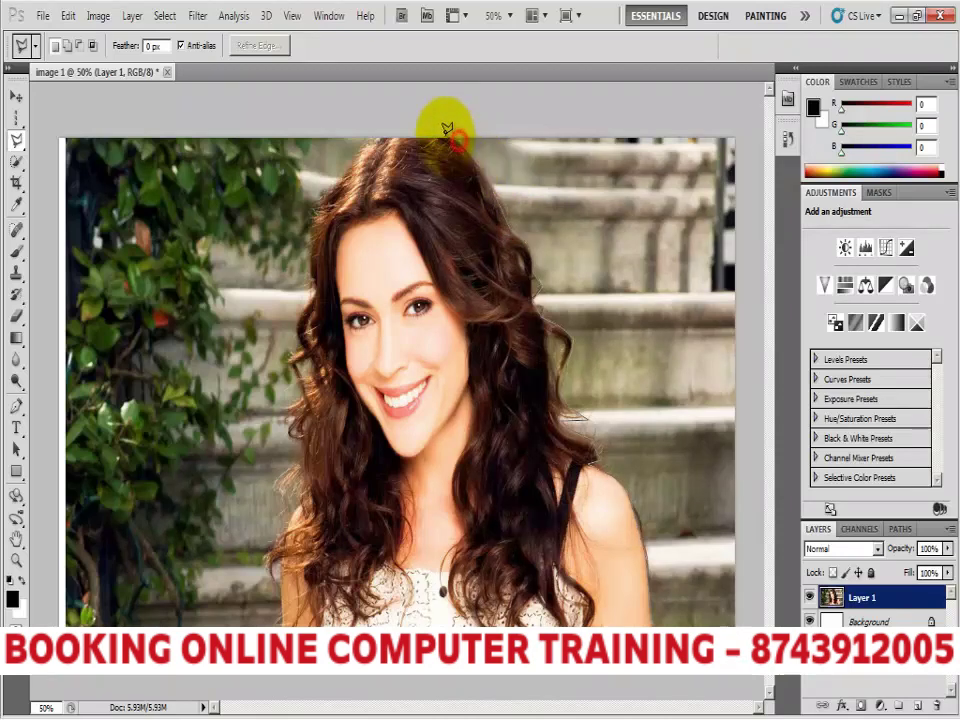
pyautogui.click(371, 133)
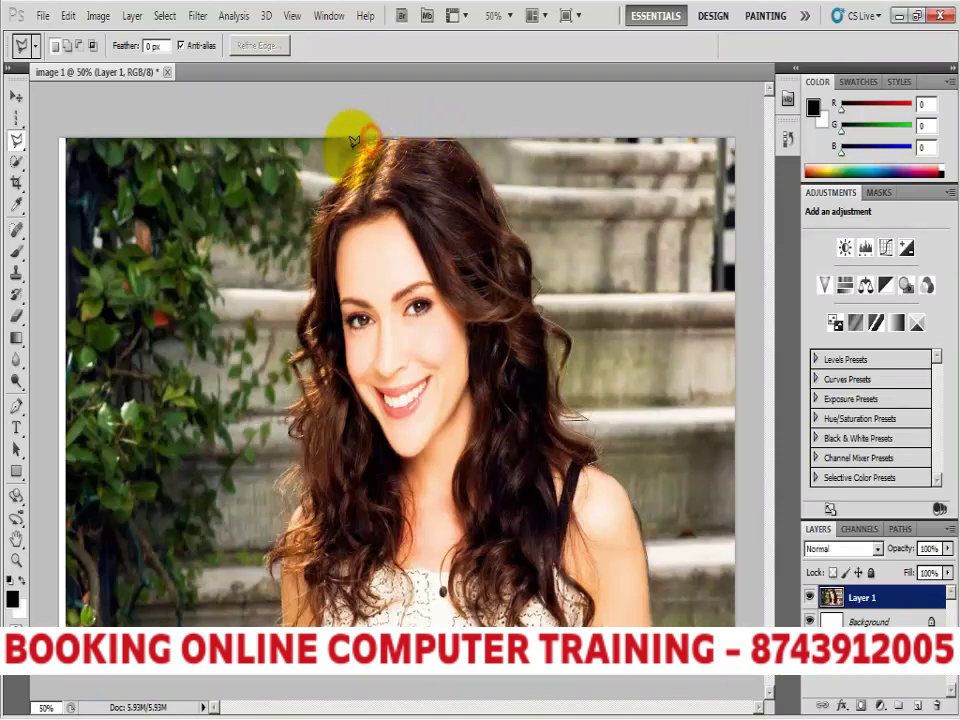
pyautogui.click(350, 157)
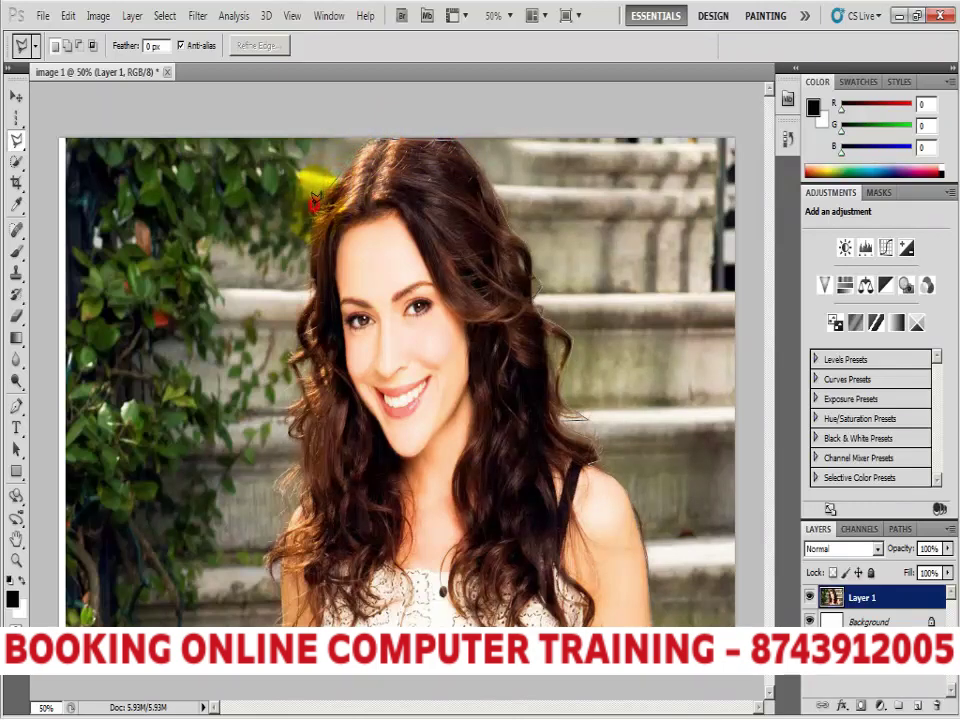
pyautogui.click(312, 232)
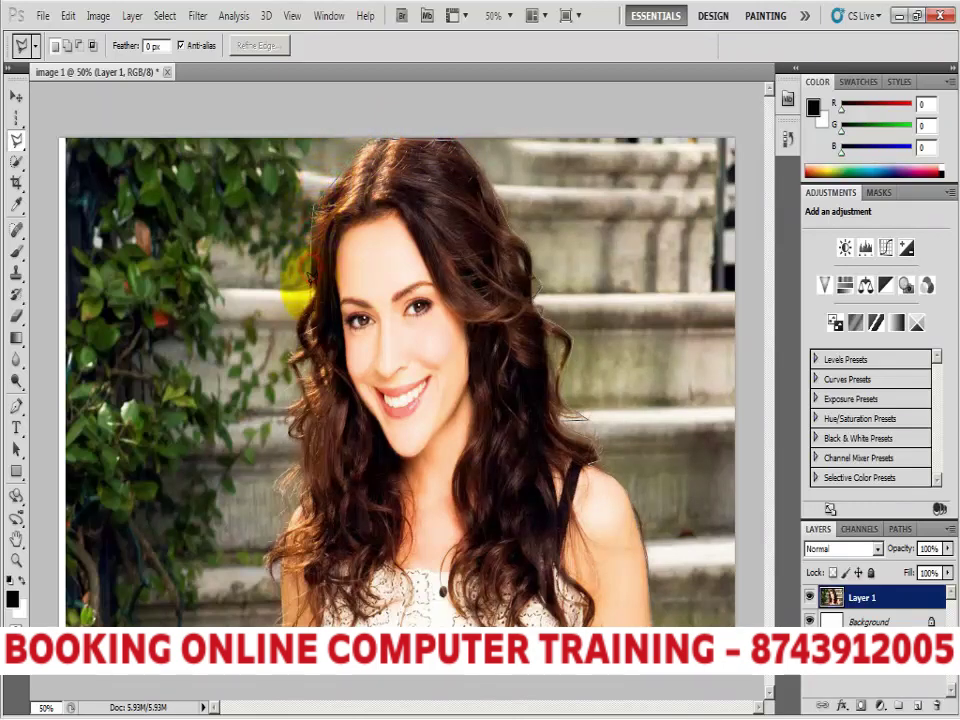
pyautogui.click(307, 283)
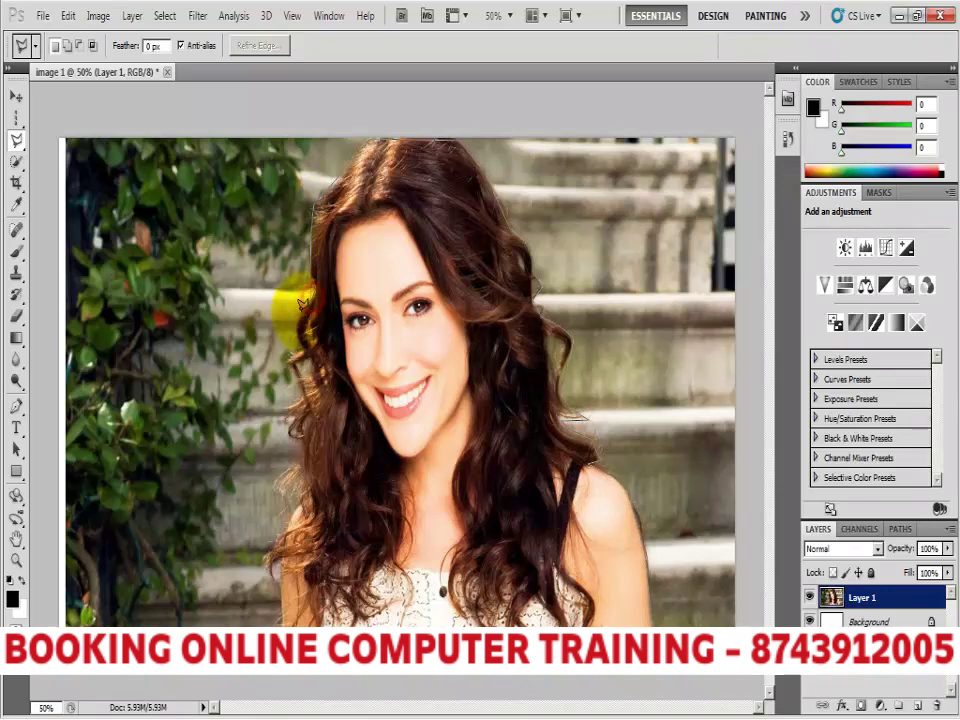
pyautogui.click(300, 318)
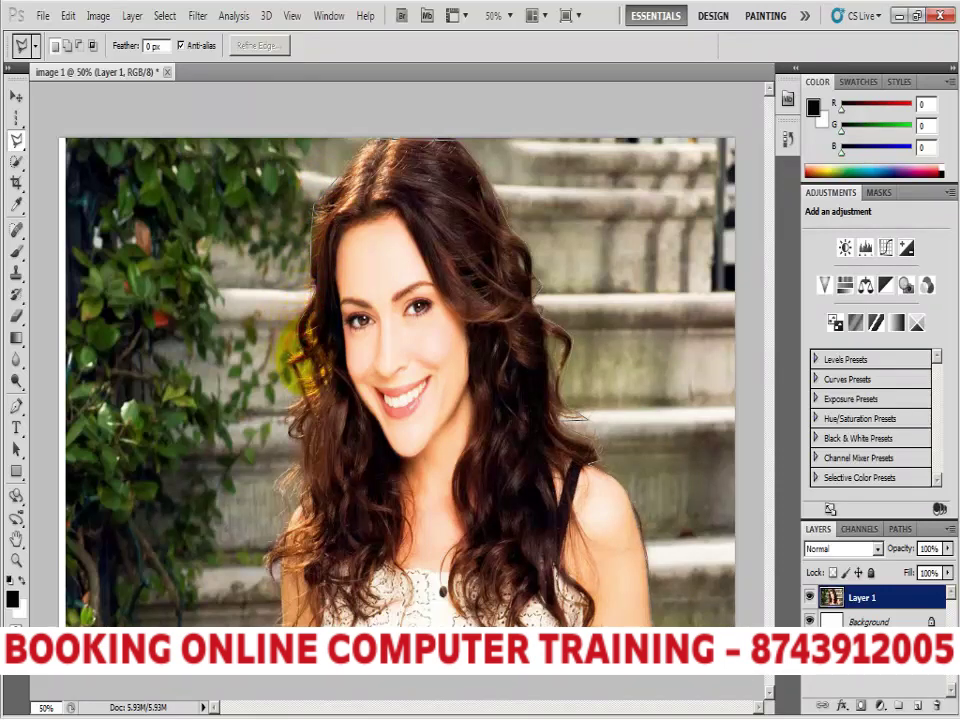
pyautogui.click(306, 372)
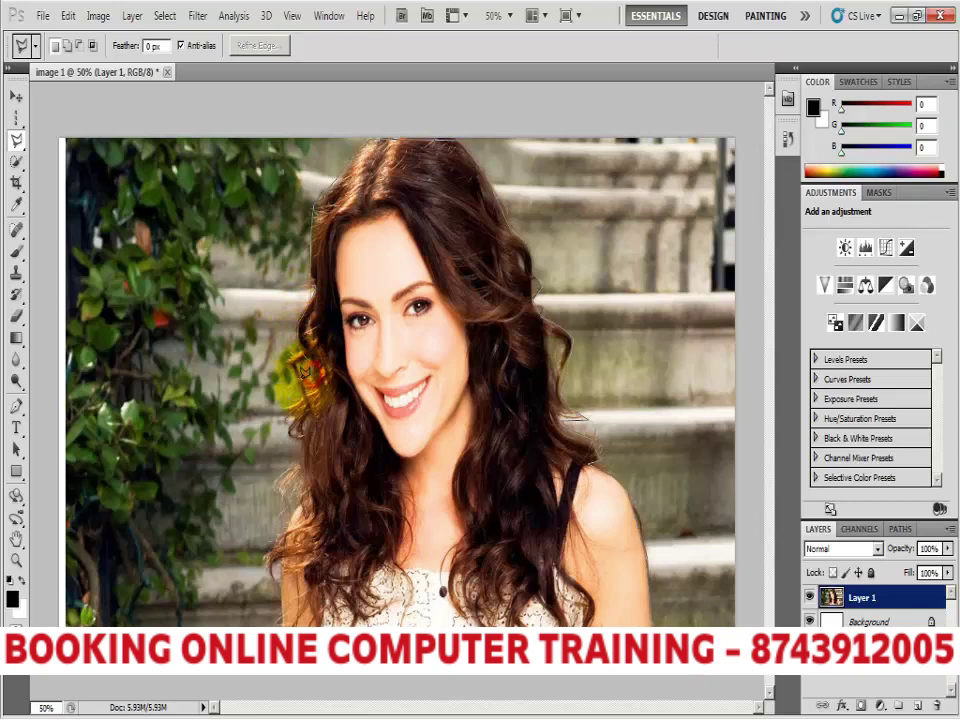
pyautogui.click(294, 434)
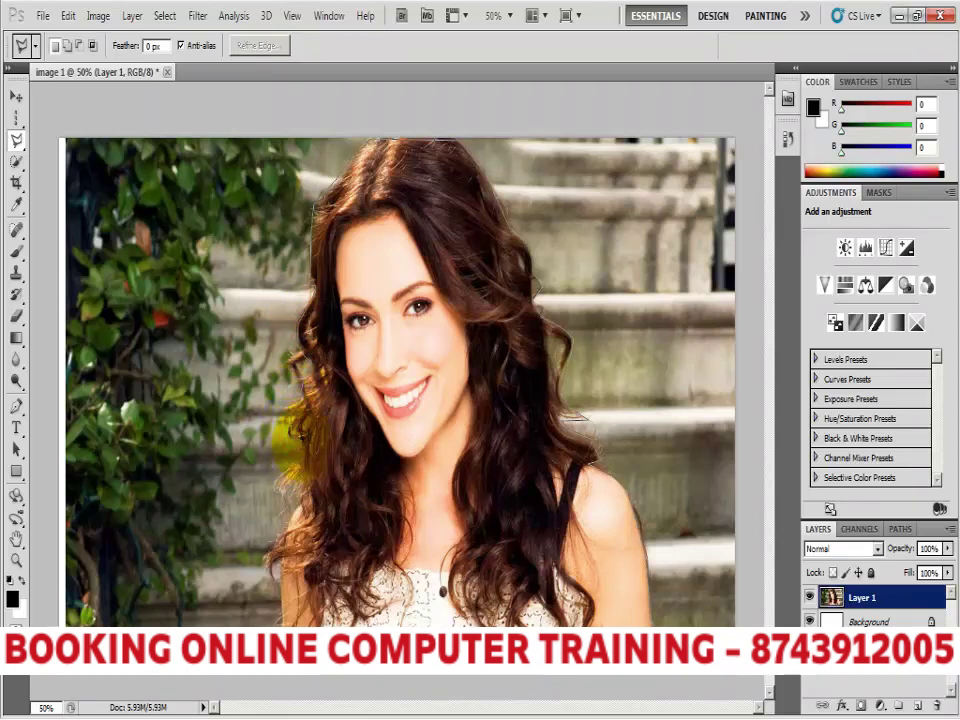
pyautogui.click(301, 441)
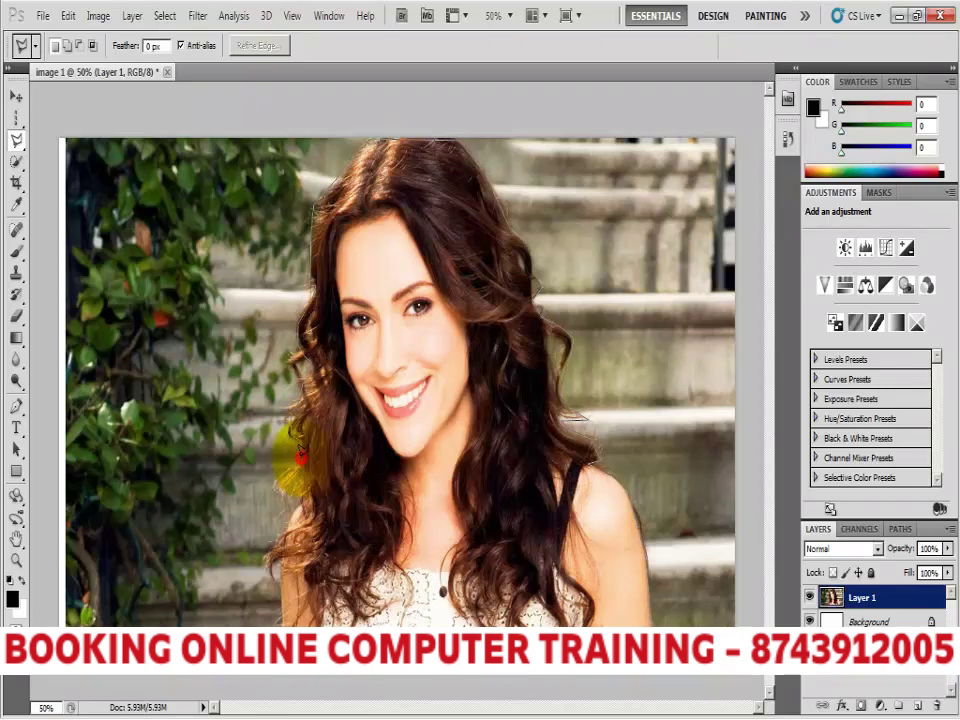
pyautogui.click(283, 474)
pyautogui.click(281, 494)
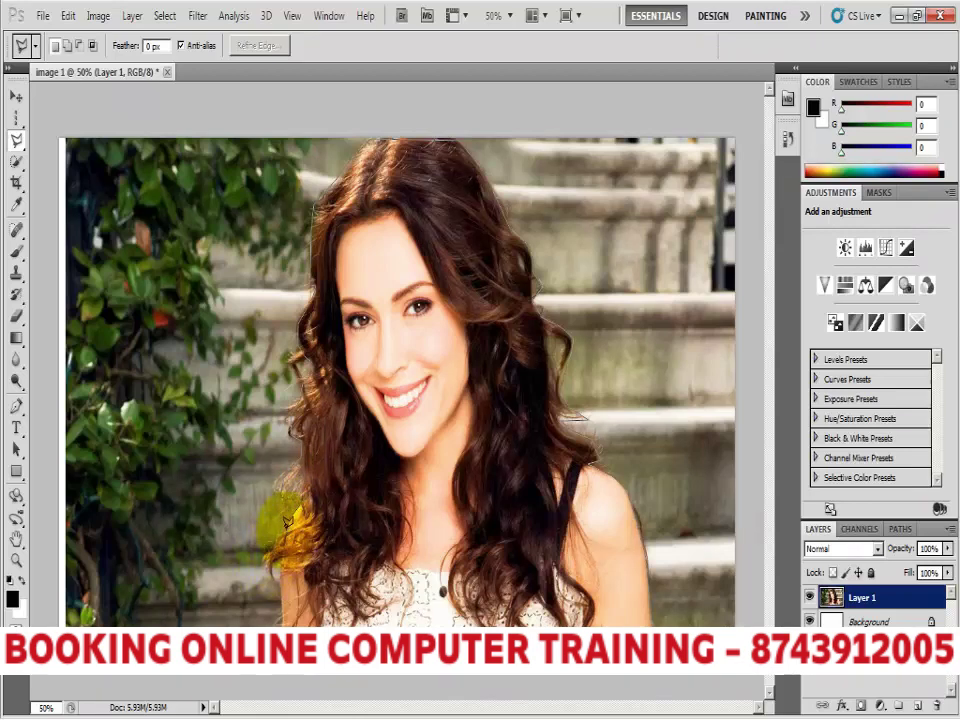
pyautogui.click(267, 568)
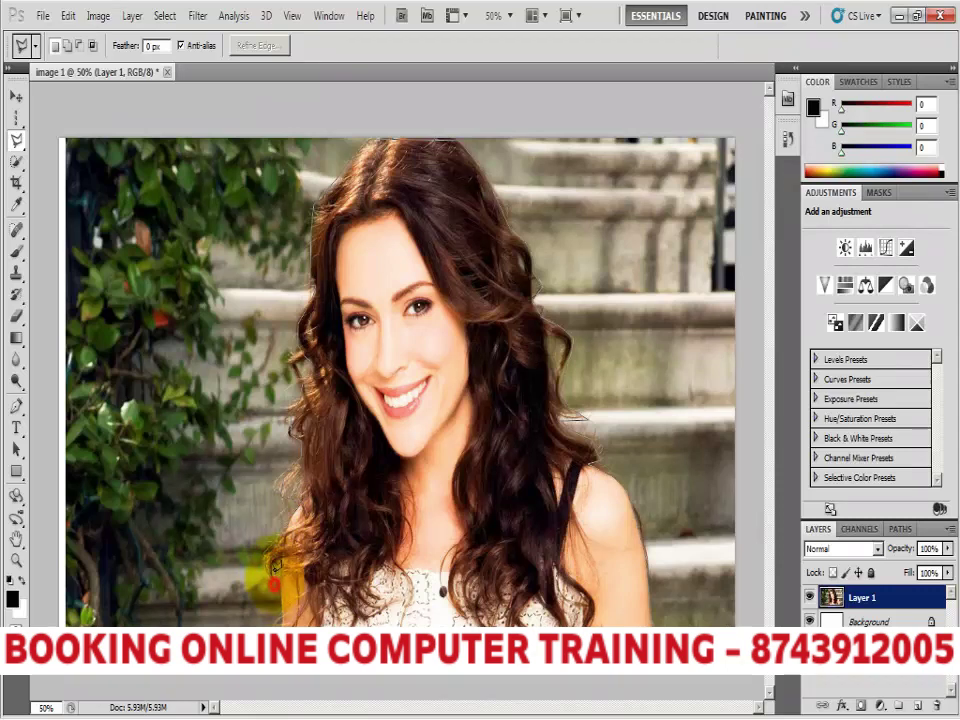
pyautogui.click(269, 563)
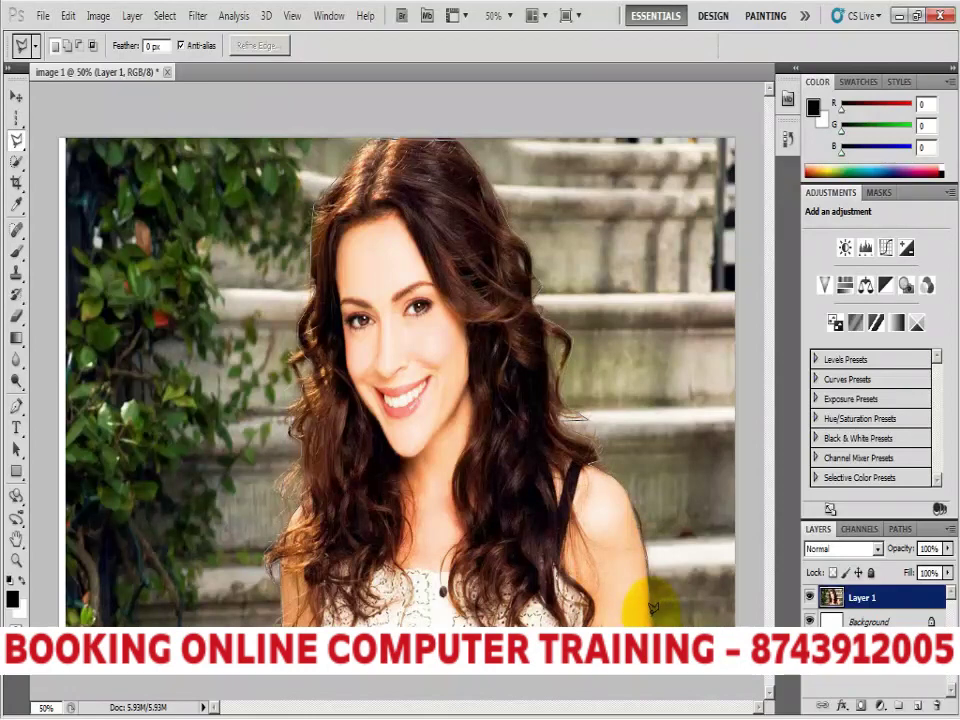
pyautogui.doubleClick(672, 688)
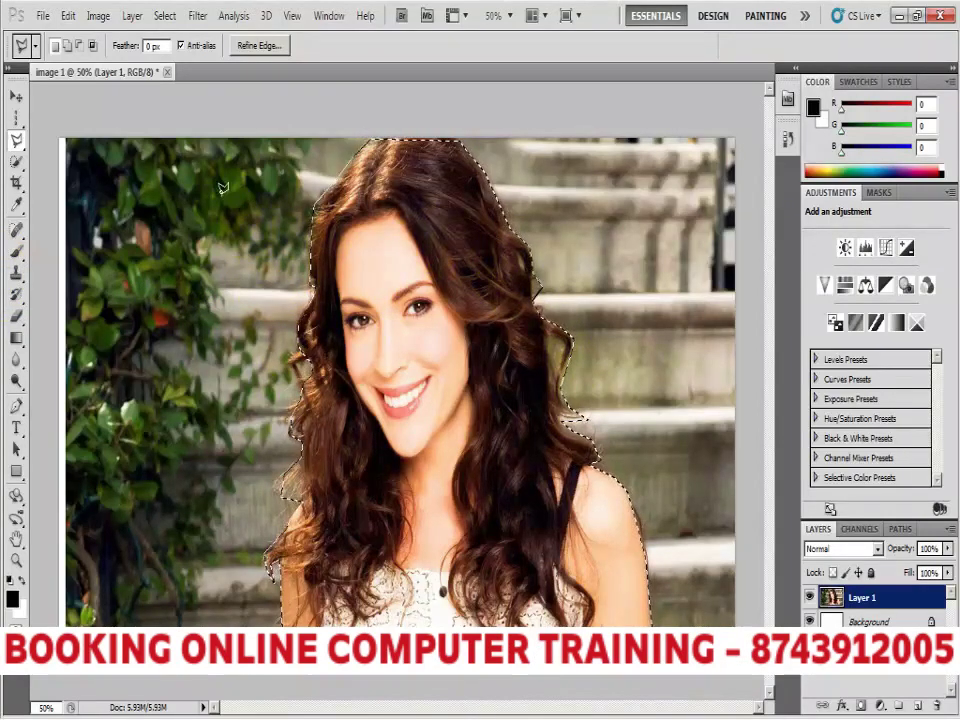
# - Move the polygonal selection of the woman left over the foliage, and undo the move
pyautogui.click(17, 99)
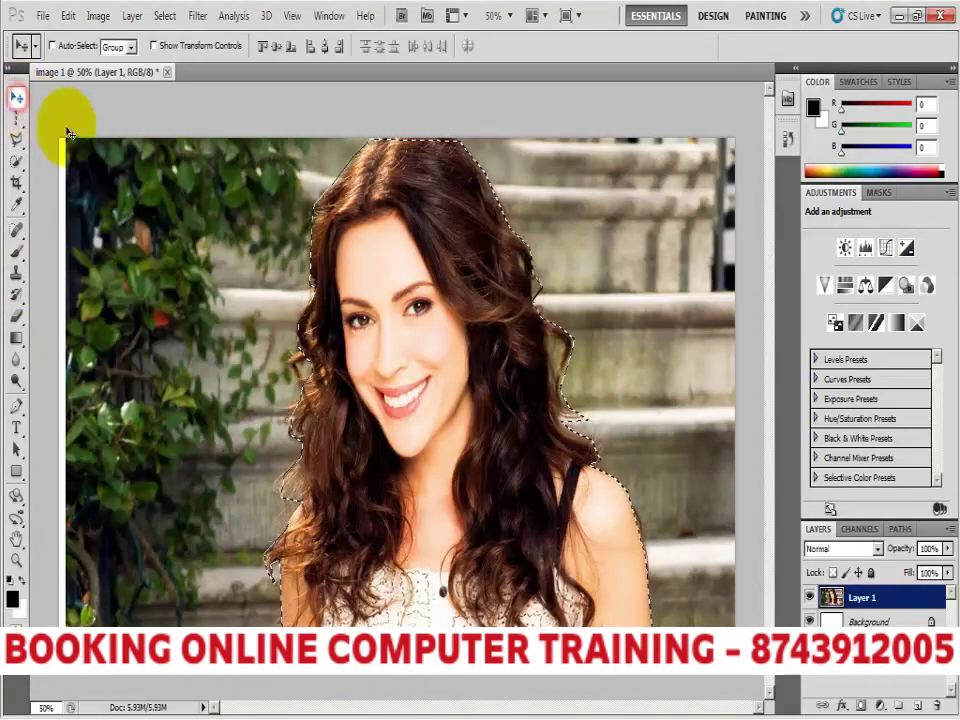
pyautogui.moveTo(404, 344); pyautogui.dragTo(262, 362)
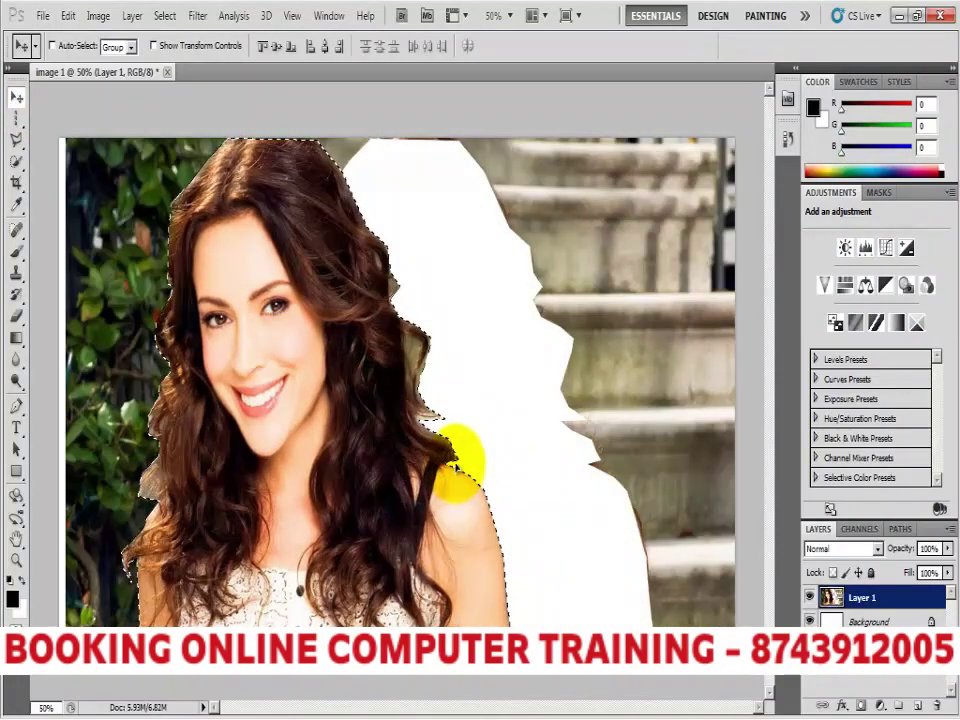
pyautogui.hotkey('ctrl', 'z')
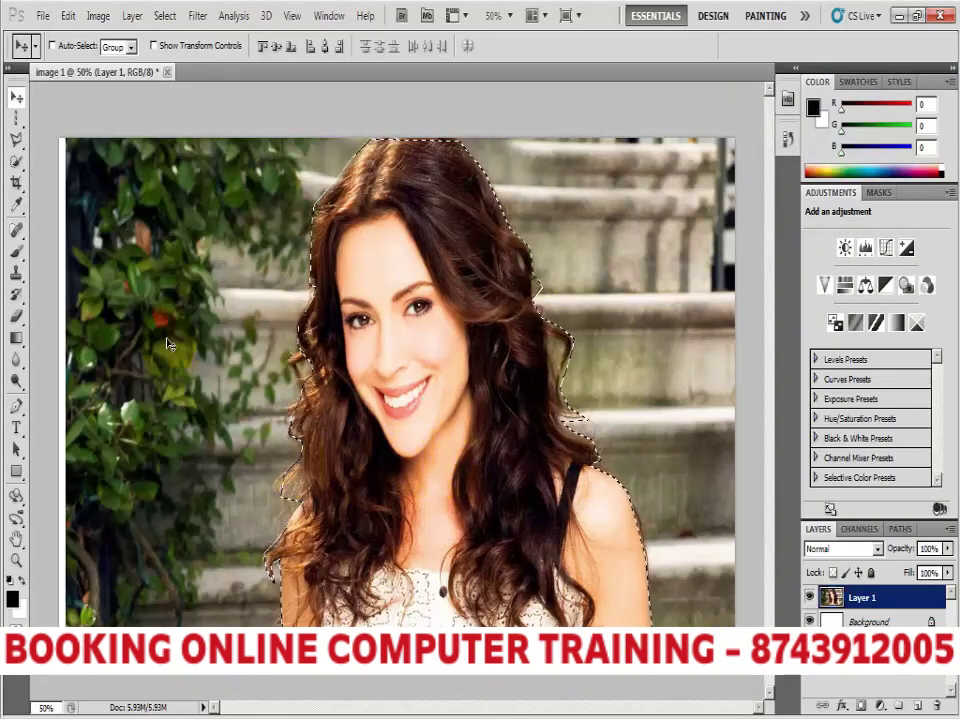
# - Clear the polygonal selection and trace the woman's outline with the Magnetic Lasso tool, closing it into a new selection
pyautogui.click(14, 143)
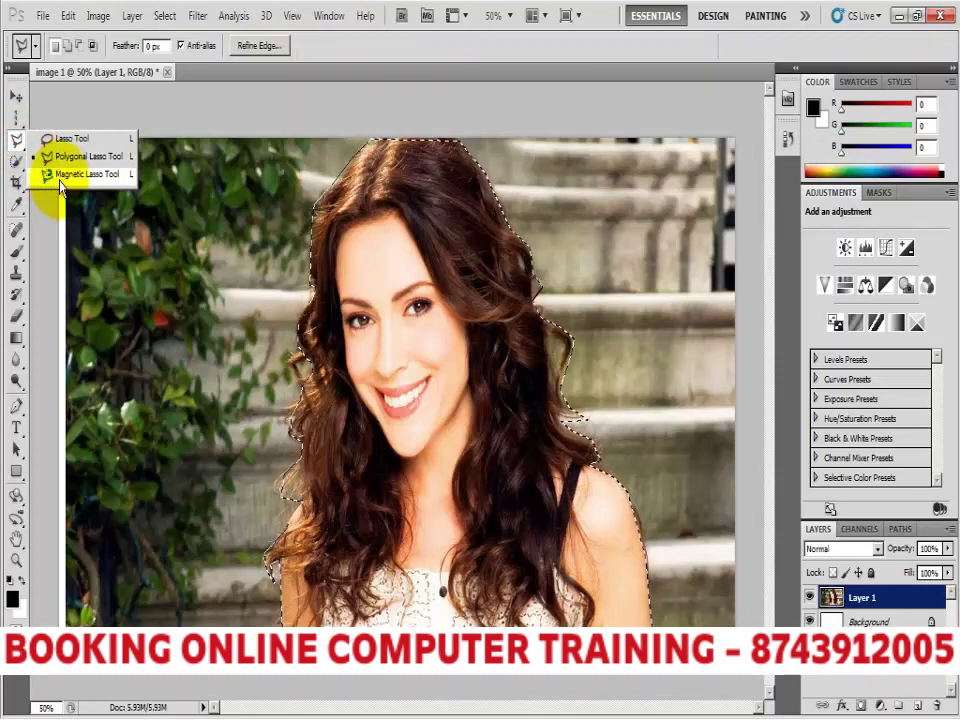
pyautogui.click(60, 184)
pyautogui.click(16, 142)
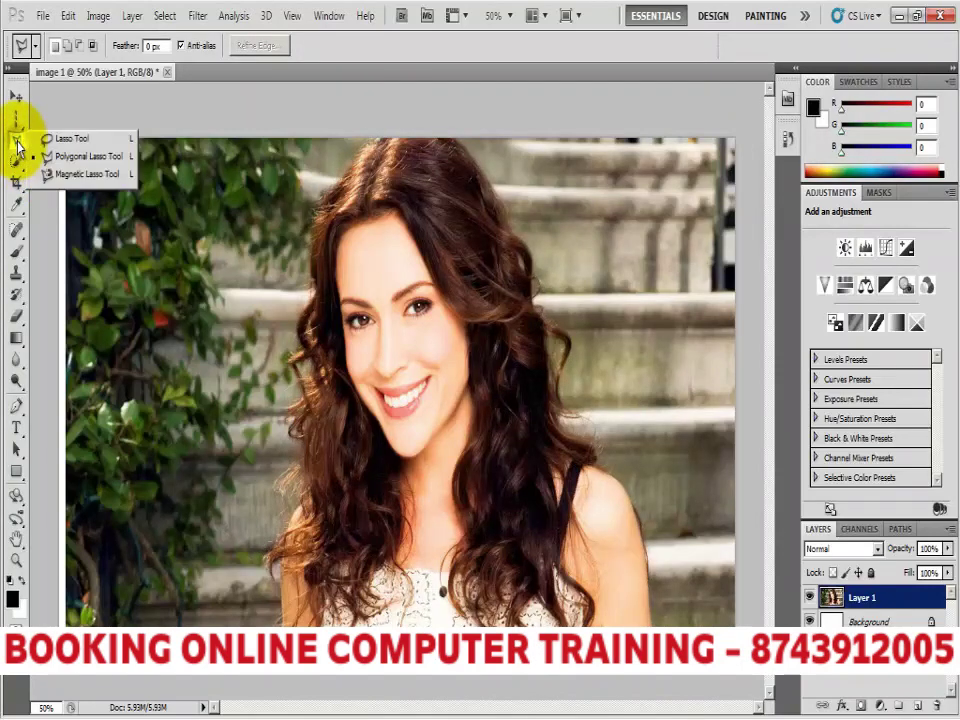
pyautogui.click(78, 177)
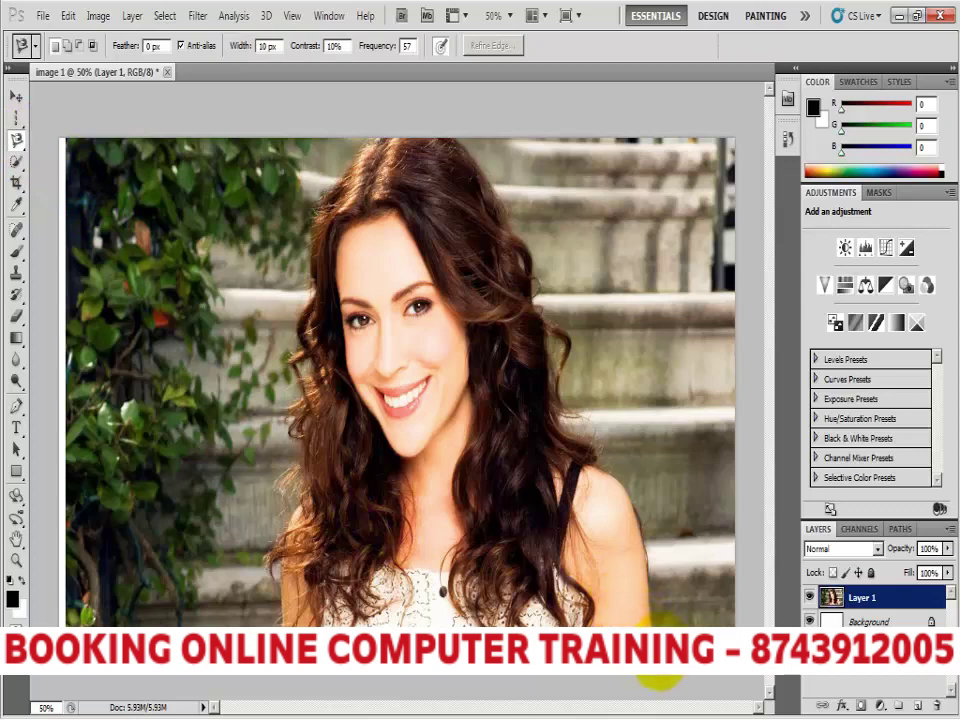
pyautogui.click(648, 562)
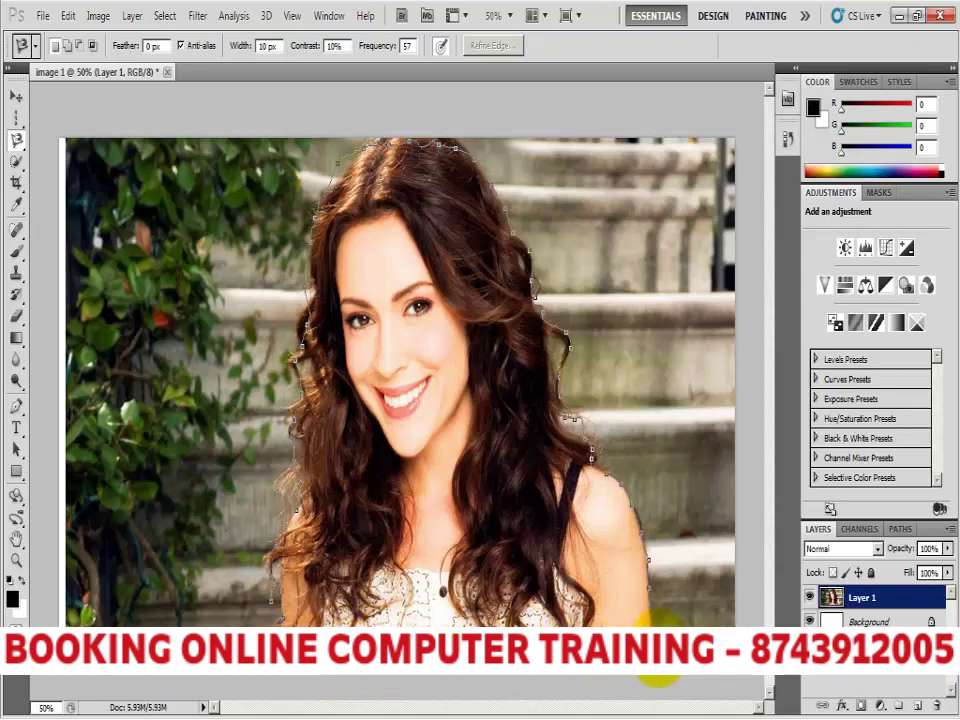
pyautogui.doubleClick(665, 686)
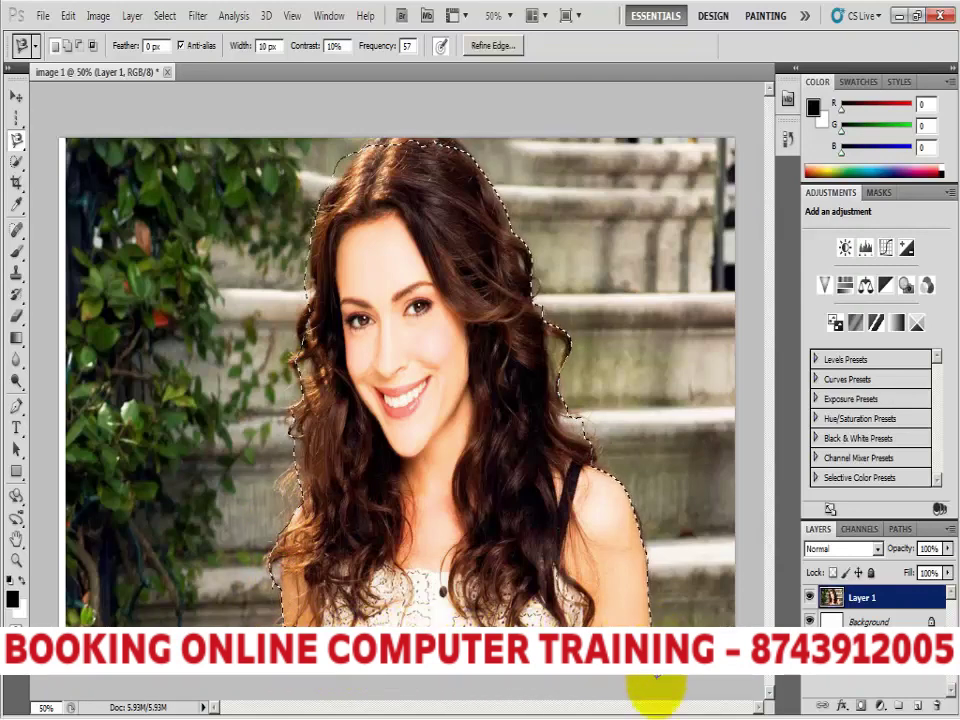
# - Move the magnetically lassoed woman to the left, undo the move, and clear the selection
pyautogui.click(14, 96)
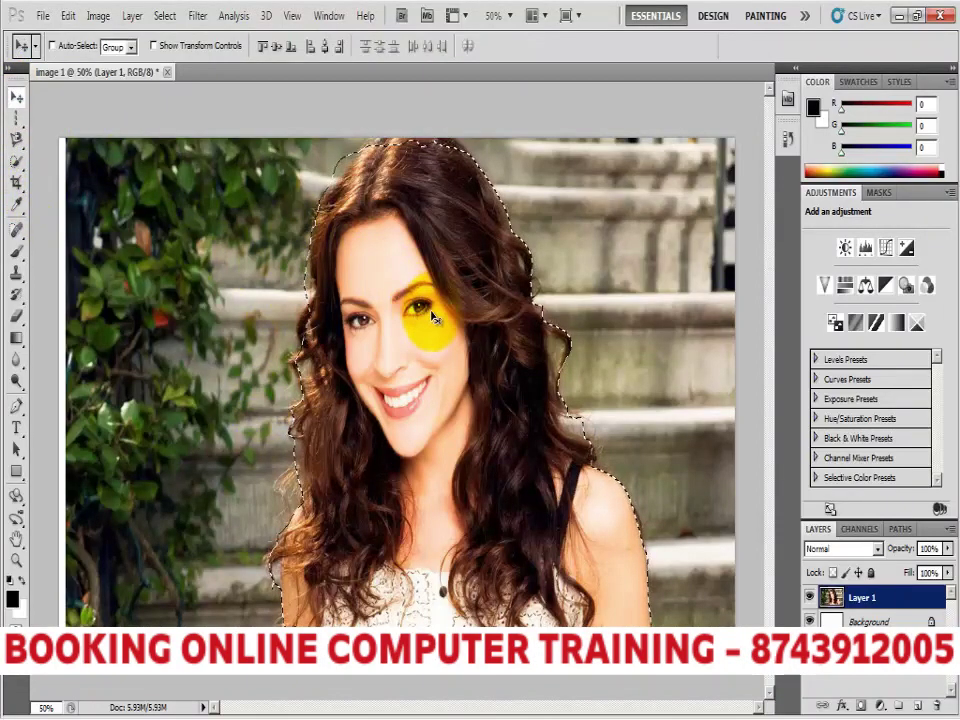
pyautogui.moveTo(428, 253); pyautogui.dragTo(321, 321)
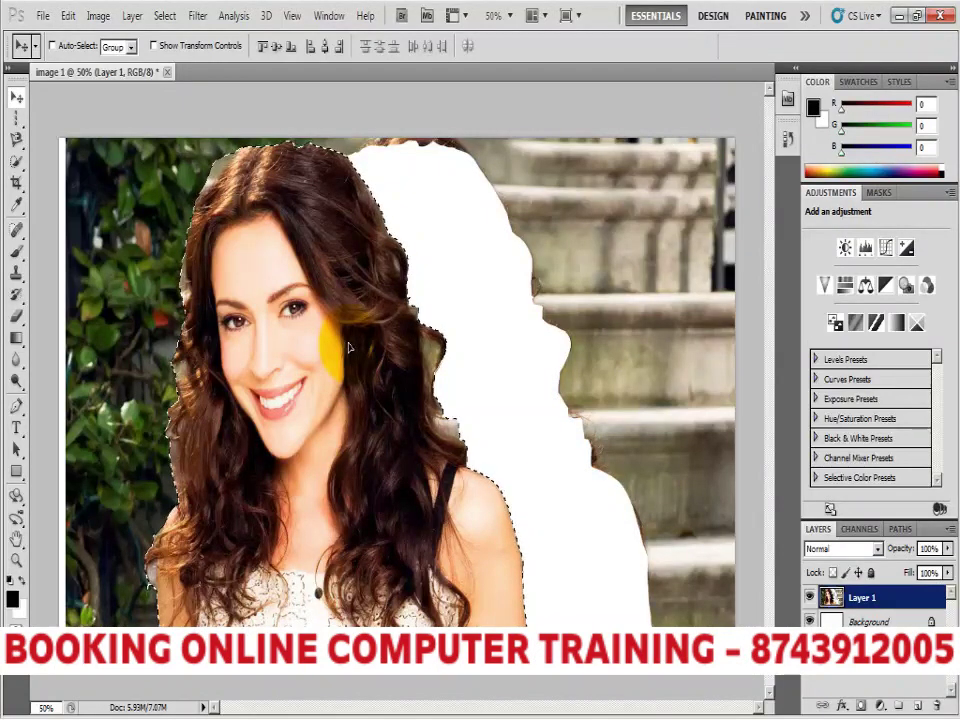
pyautogui.hotkey('ctrl', 'z')
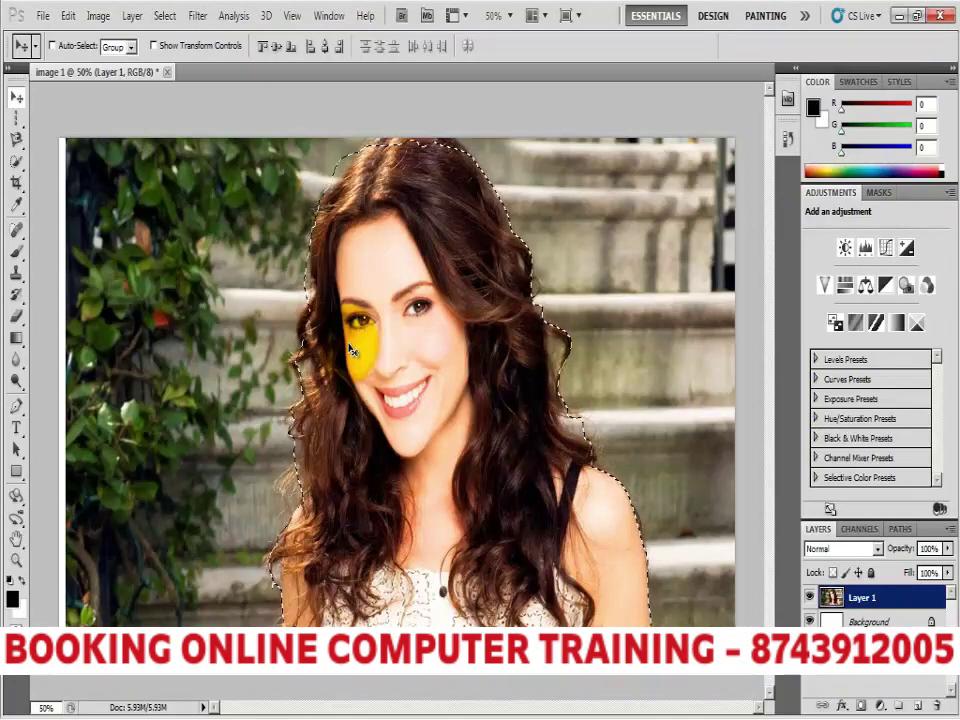
pyautogui.hotkey('ctrl', 'd')
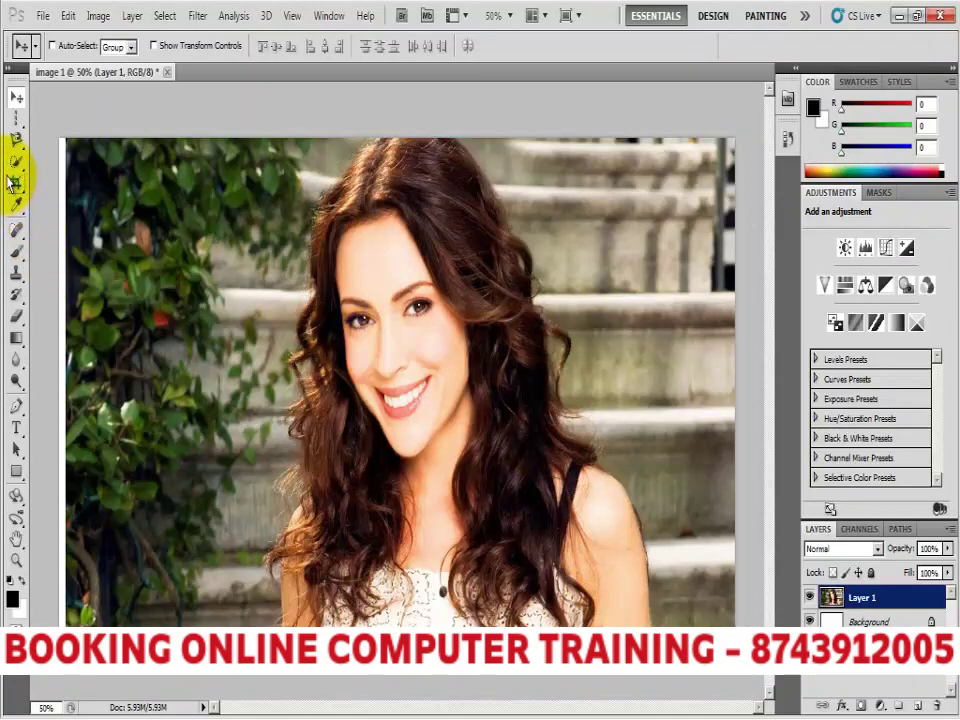